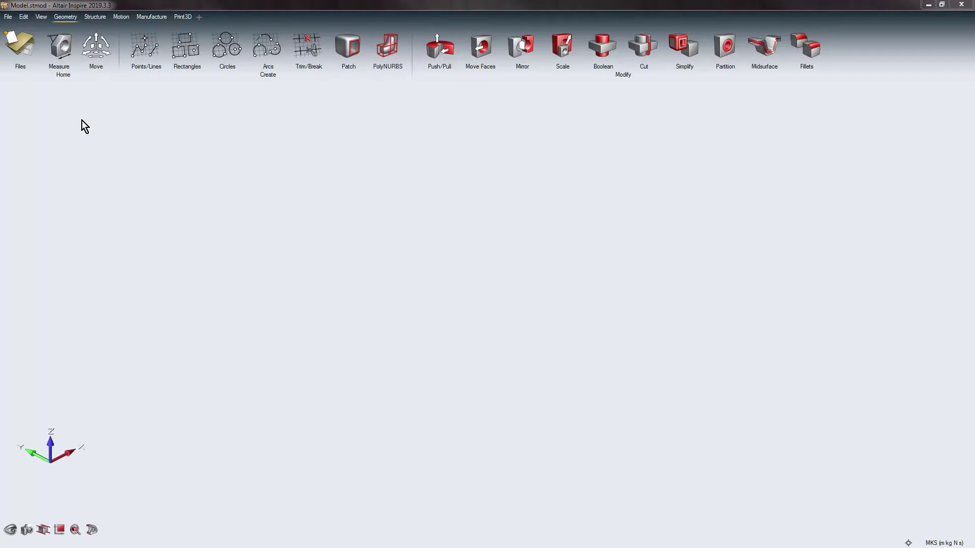
Browse the Structure and Motion ribbon tools, then return to the Geometry tools.
left_click(95, 17)
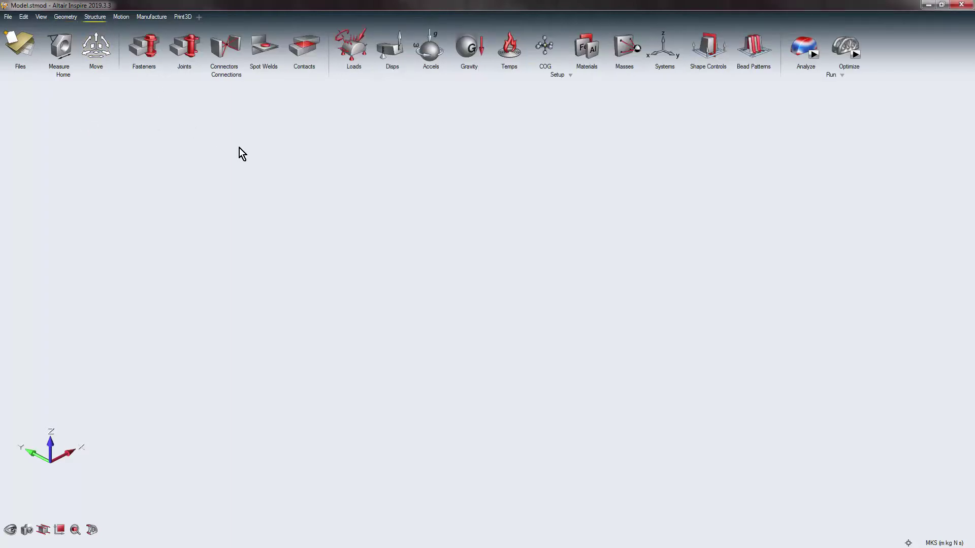
left_click(122, 17)
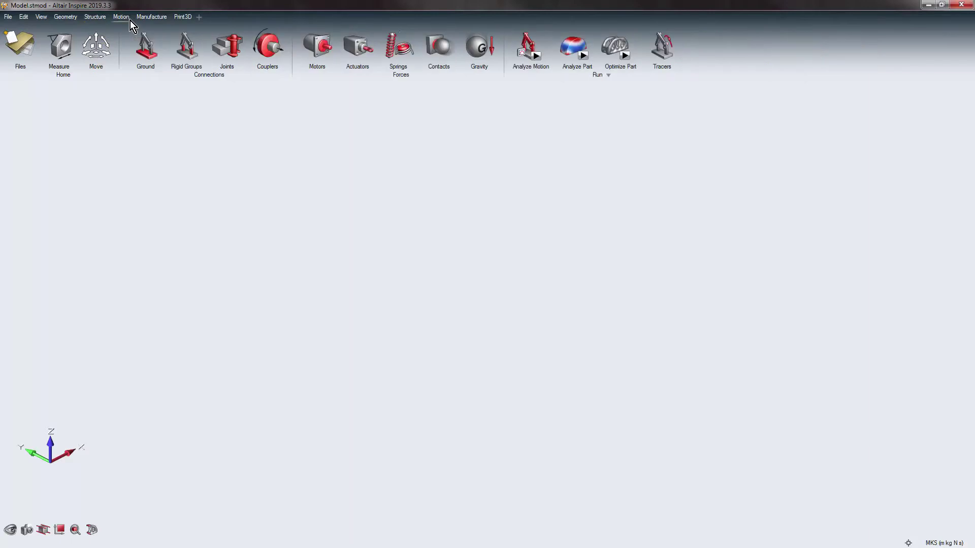
left_click(66, 17)
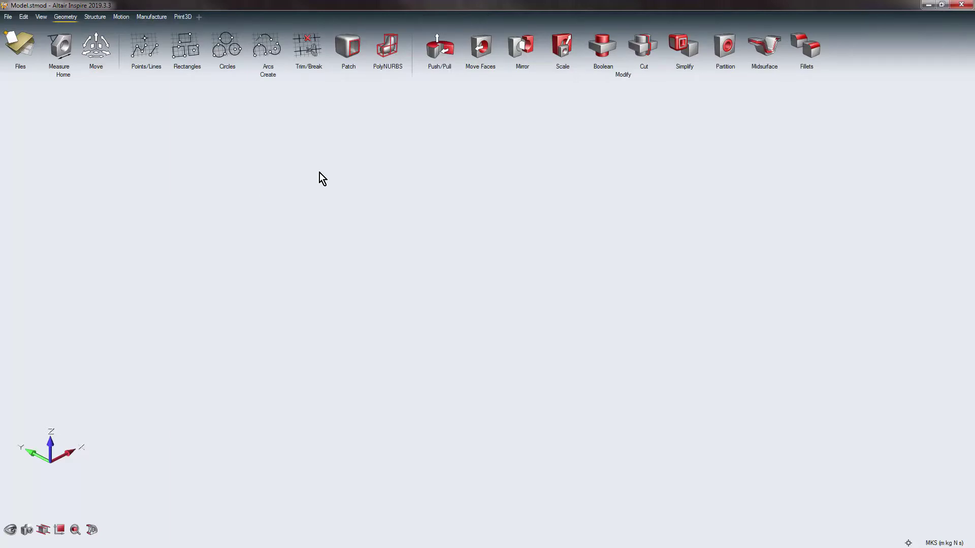
Open GE jet engine bracket challenge.SLDPRT from the recent files and zoom in on it.
left_click(7, 16)
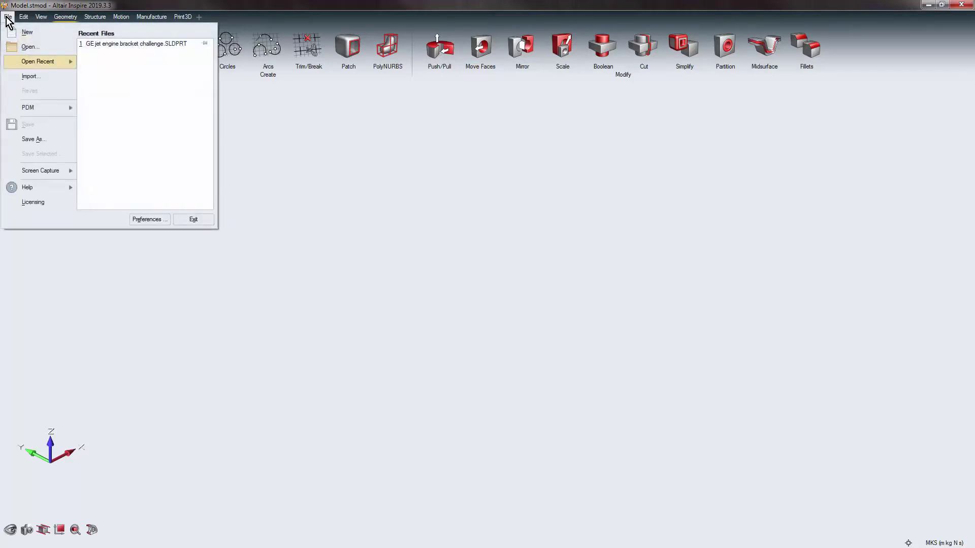
left_click(132, 45)
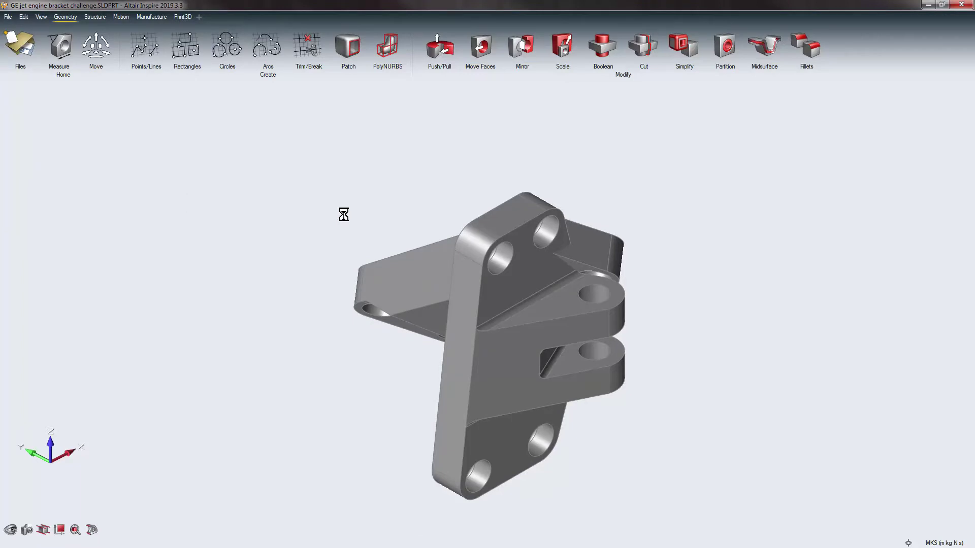
scroll(646, 461, "up", 2)
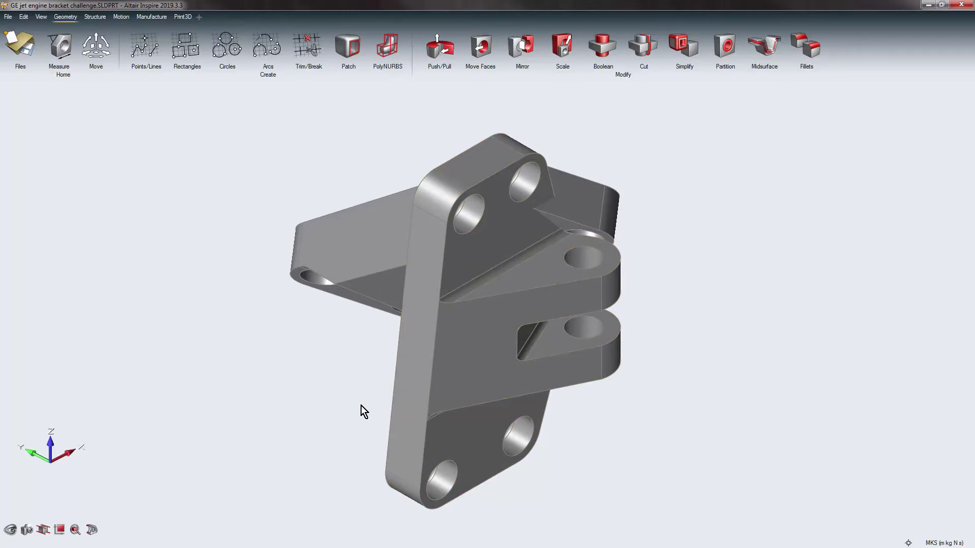
Delete GE jet engine bracket challenge_body2 from the Model Browser, leaving only body1.
right_click(365, 252)
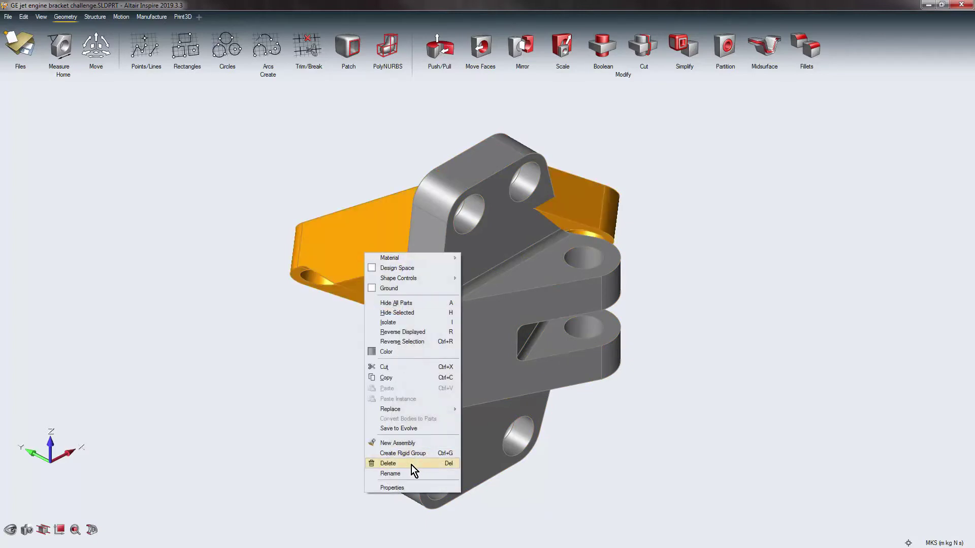
left_click(253, 180)
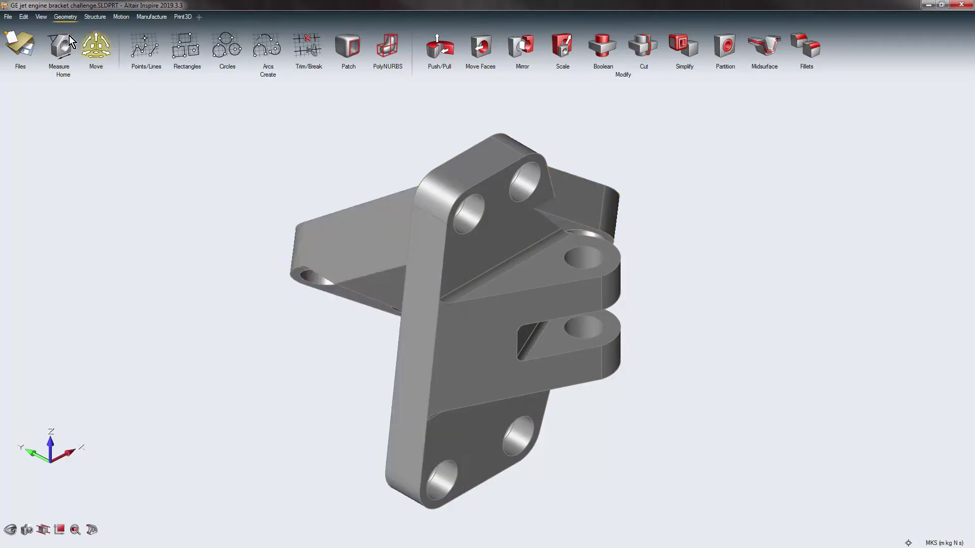
left_click(41, 18)
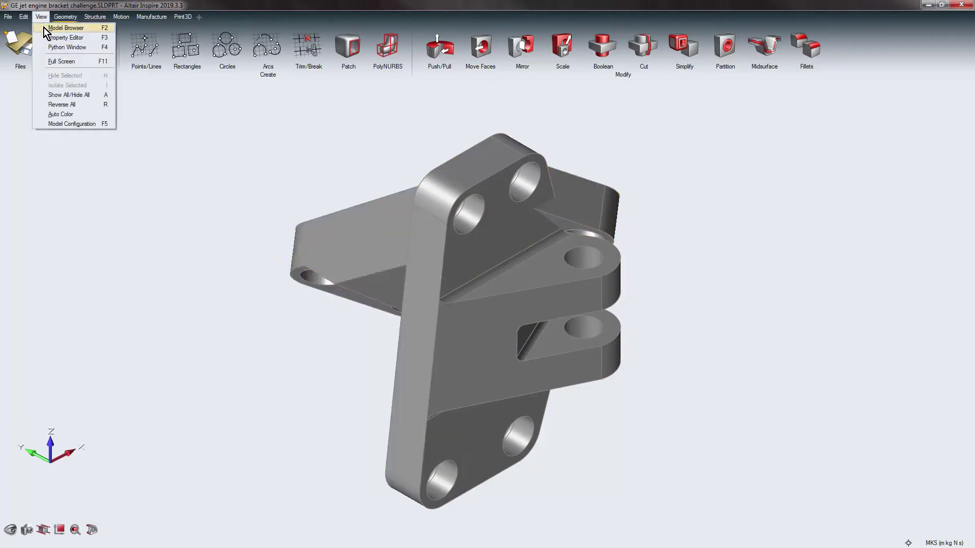
left_click(43, 27)
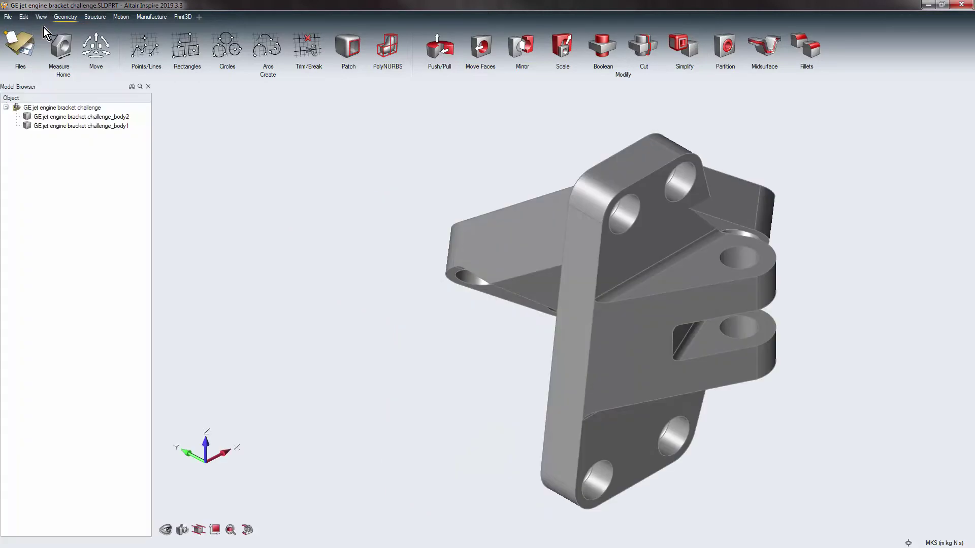
left_click(80, 118)
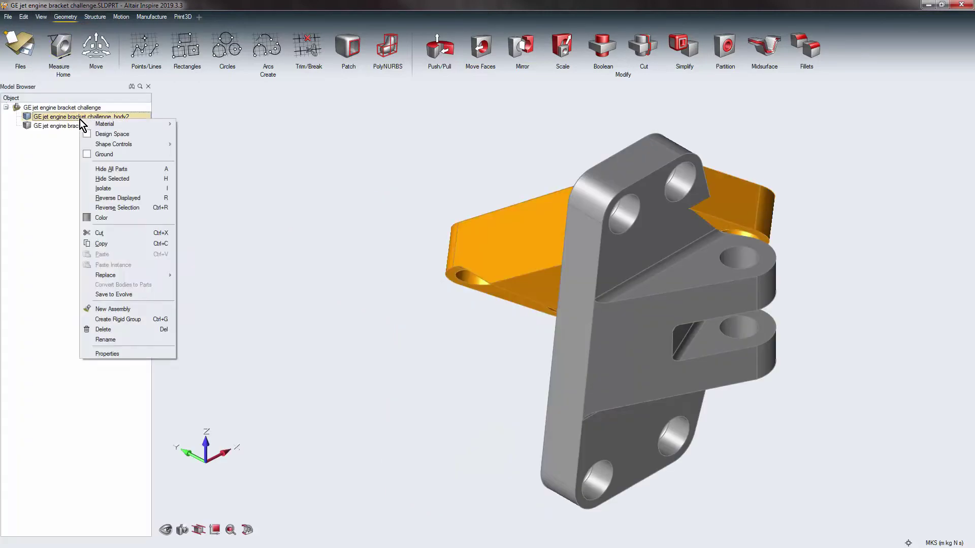
left_click(137, 329)
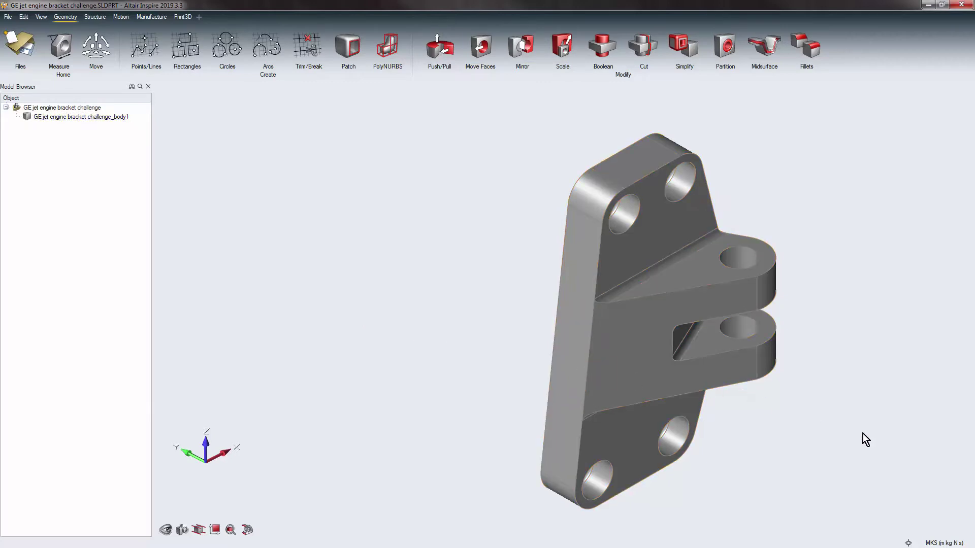
scroll(873, 433, "up", 1)
scroll(908, 350, "up", 2)
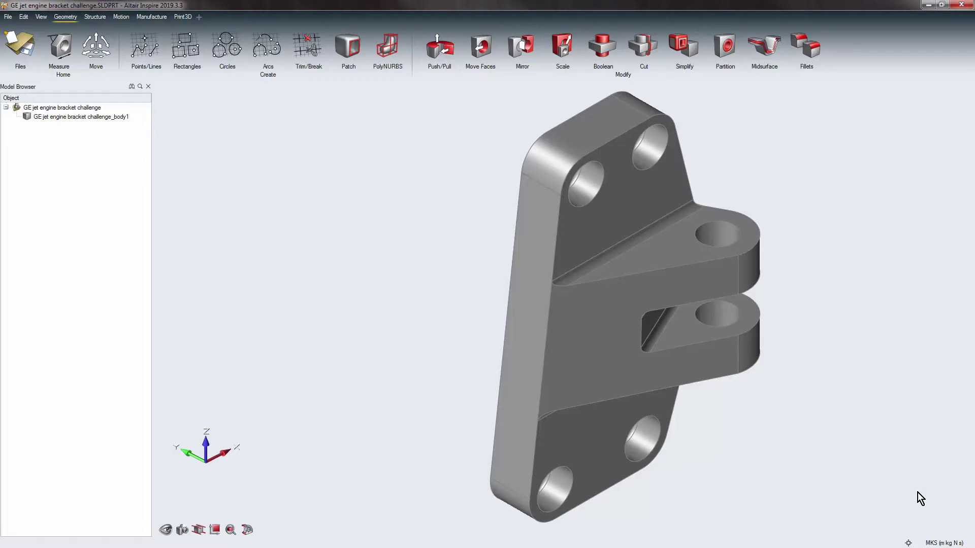
Apply IPS Std (in pounds lbf s) display units in Preferences, then view the Mouse Controls page.
left_click(937, 543)
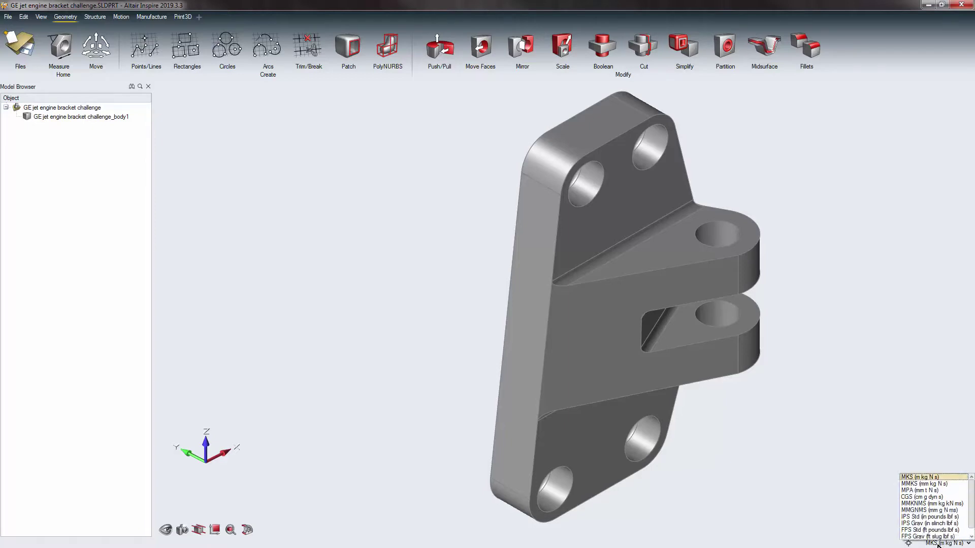
left_click(795, 454)
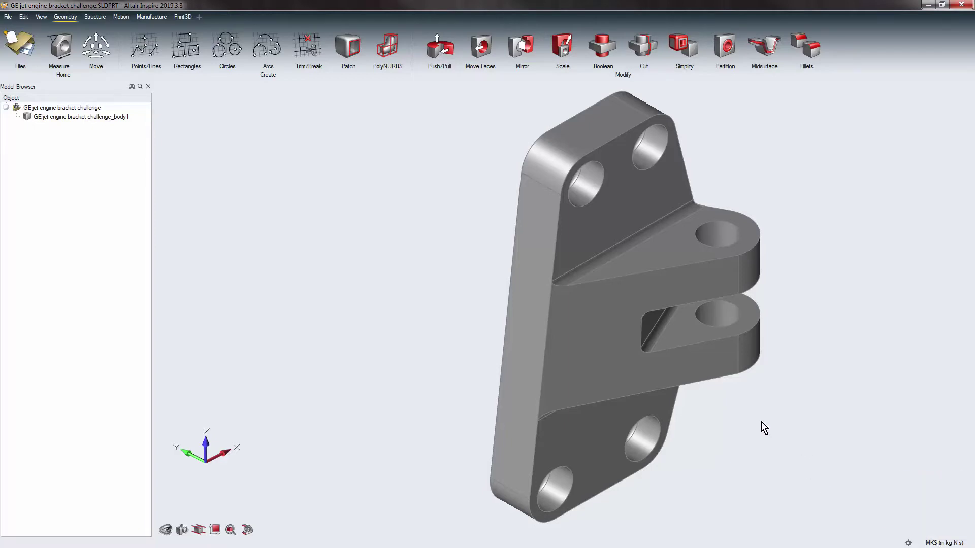
left_click(8, 17)
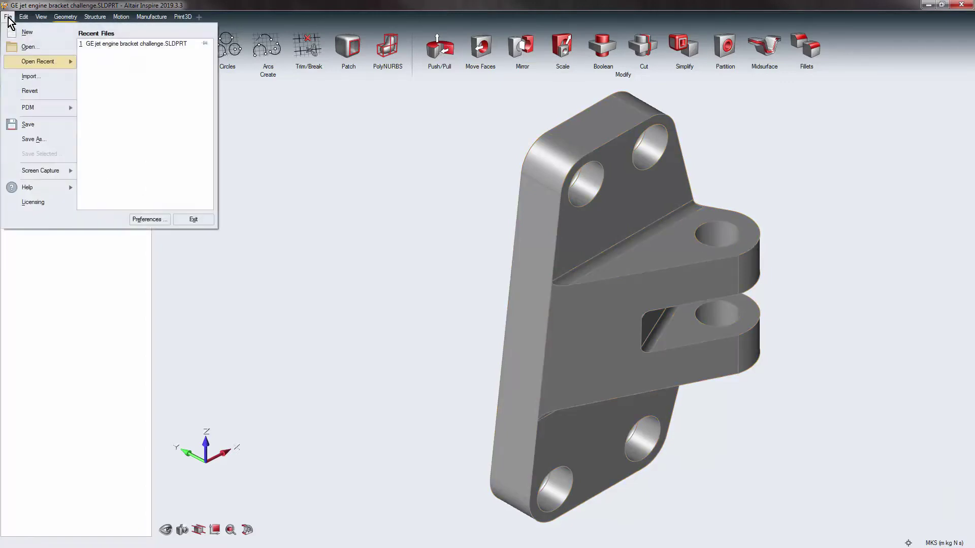
left_click(148, 220)
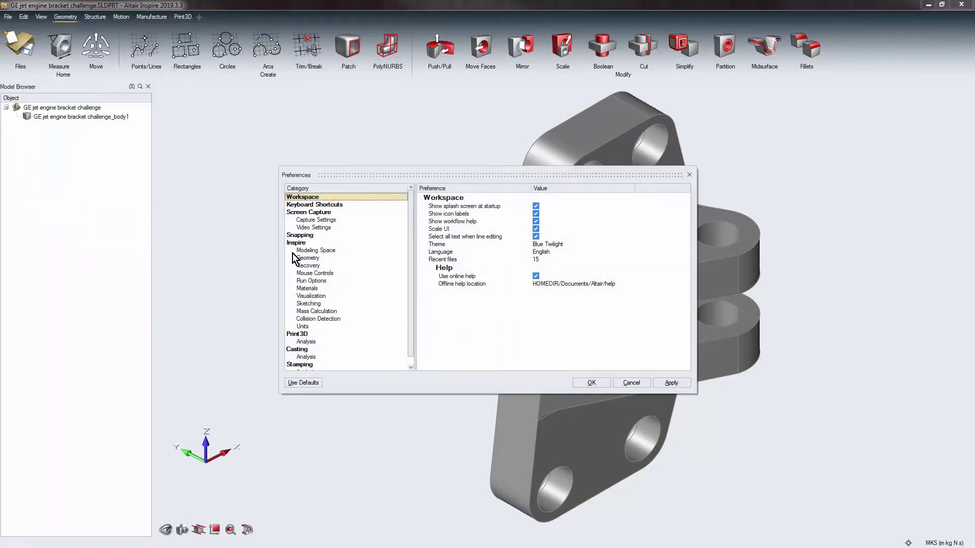
left_click(303, 326)
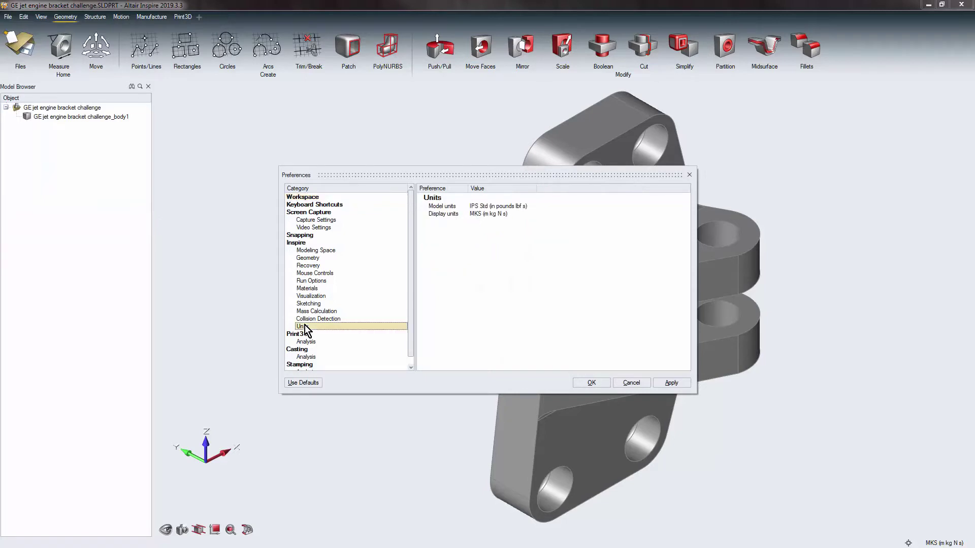
left_click(510, 216)
left_click(511, 215)
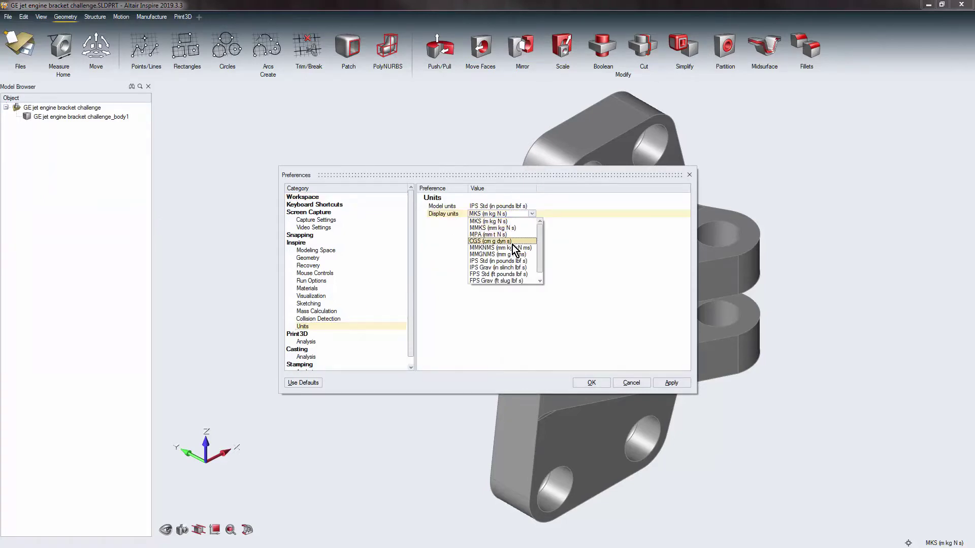
left_click(511, 262)
left_click(671, 382)
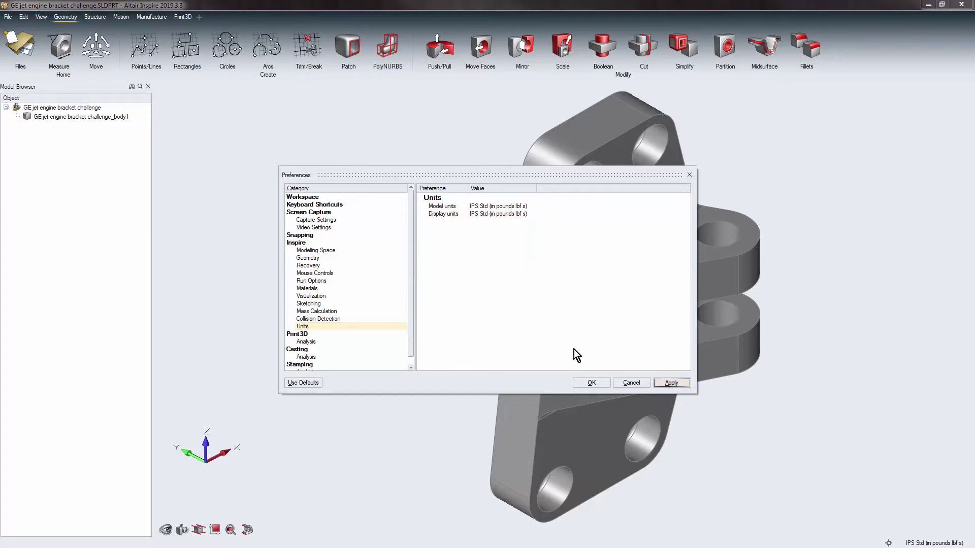
left_click(319, 274)
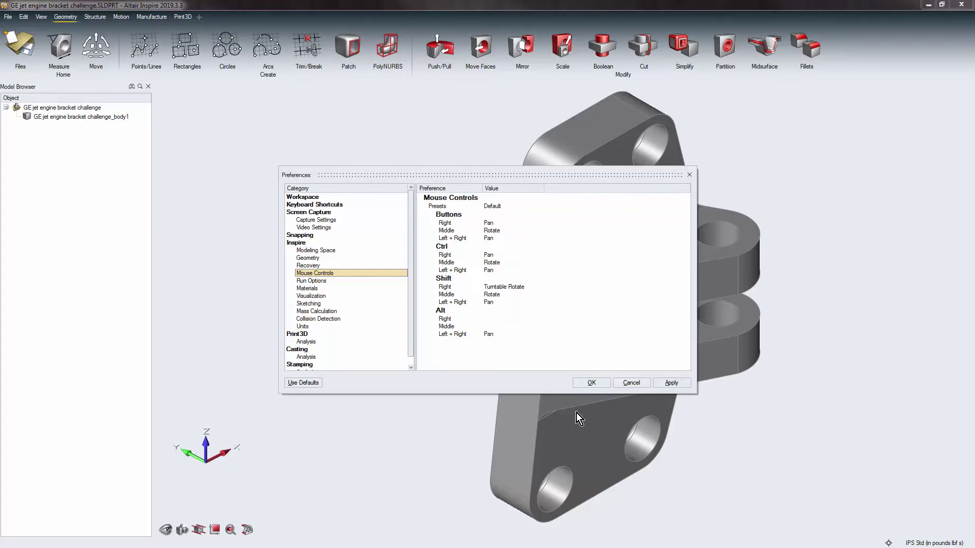
Close Preferences with OK, orbit the bracket, and snap it back to the isometric view.
left_click(592, 383)
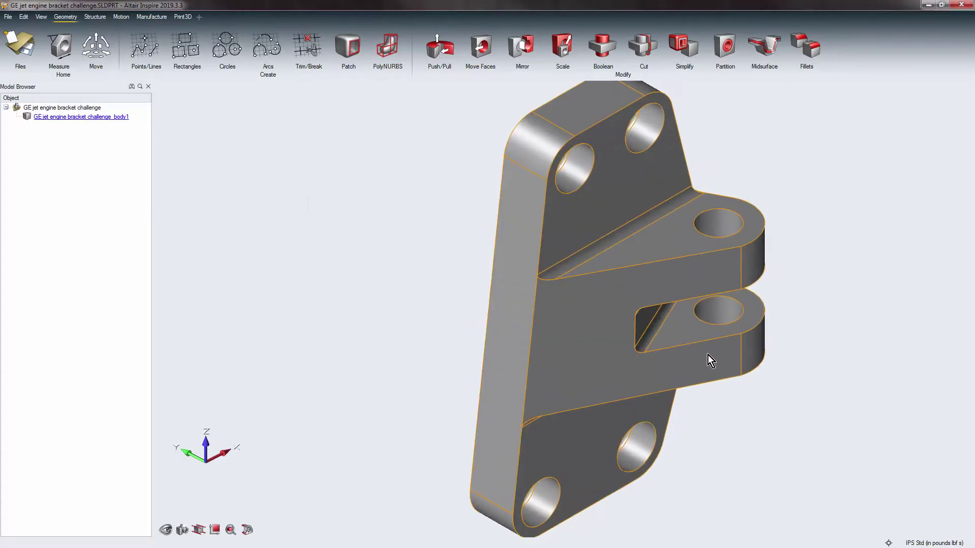
scroll(707, 355, "up", 3)
scroll(784, 375, "down", 3)
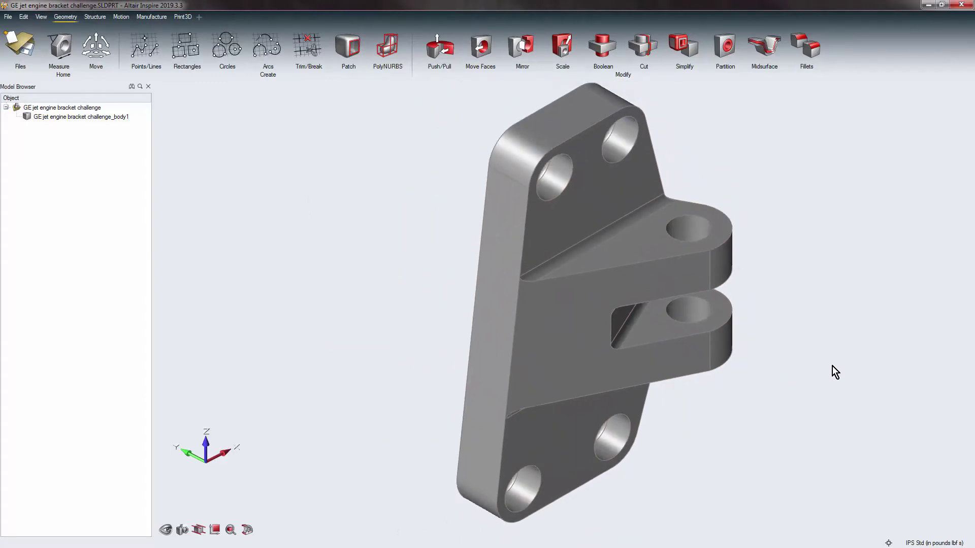
mouse_move(835, 371)
right_mouse_down()
mouse_move(777, 337)
mouse_move(779, 241)
mouse_move(861, 371)
mouse_move(851, 327)
right_mouse_up()
mouse_move(198, 480)
left_click(253, 514)
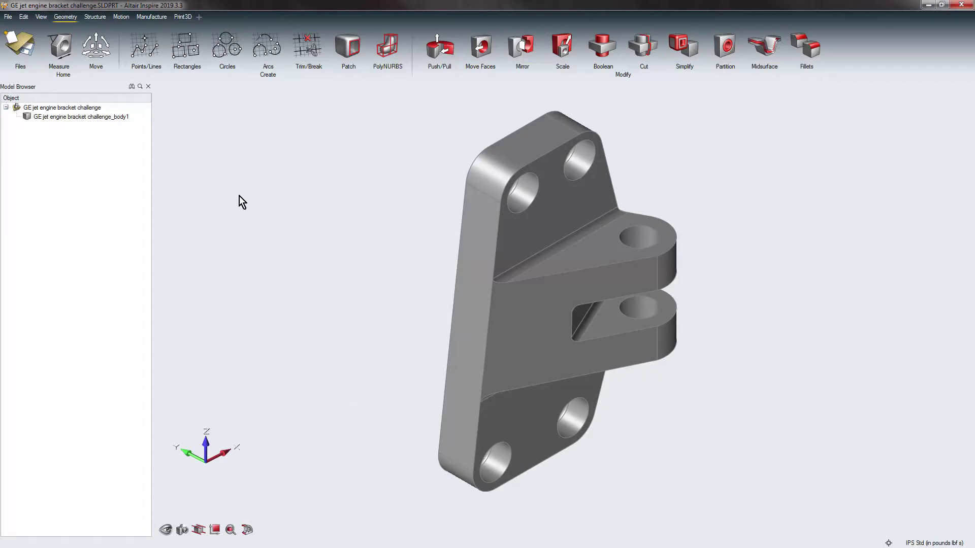
Move the bracket body to position X 0, Y 0, Z 0.
left_click(96, 48)
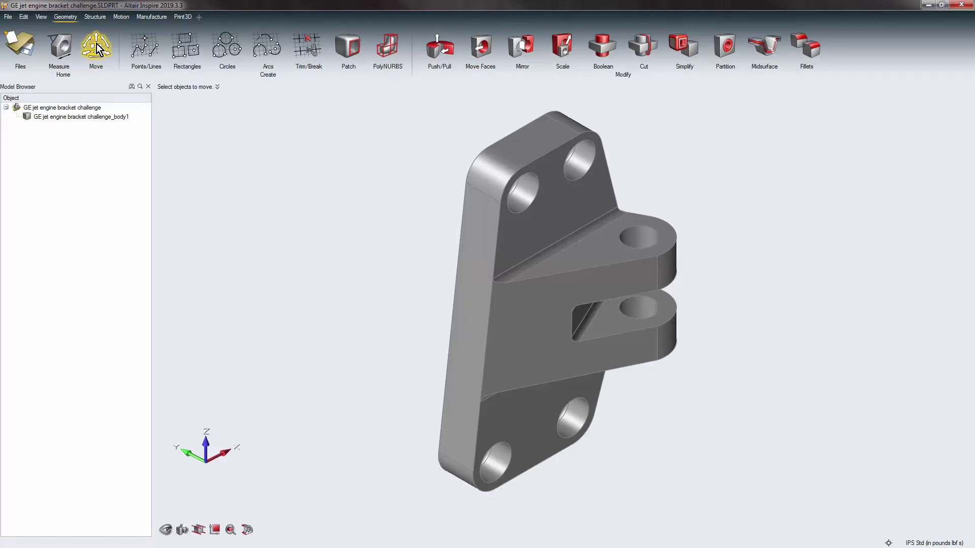
left_click(525, 330)
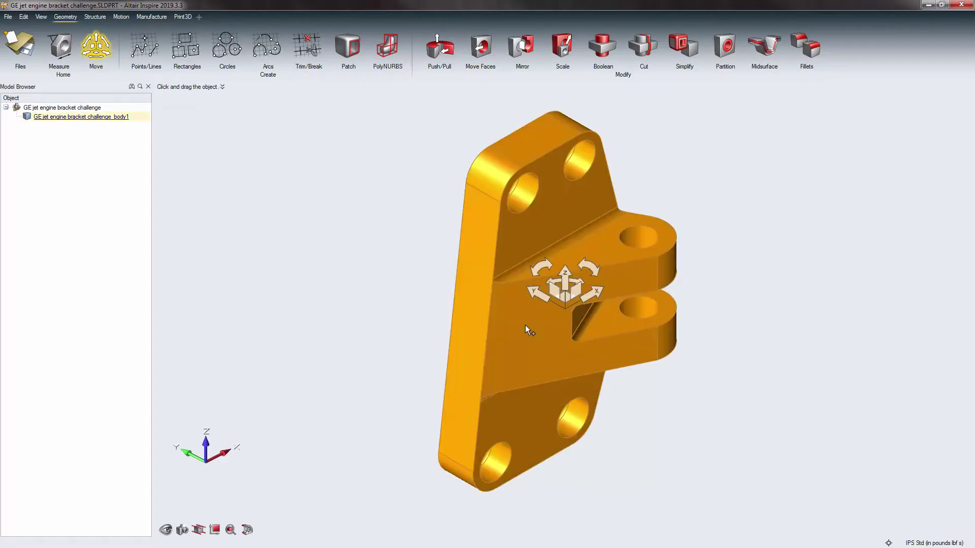
left_click(566, 311)
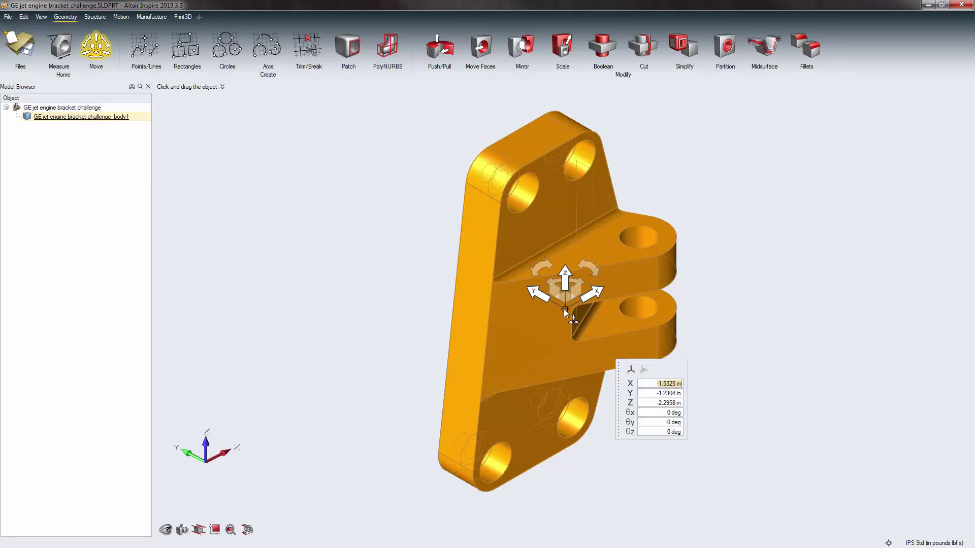
type("0")
key("Return")
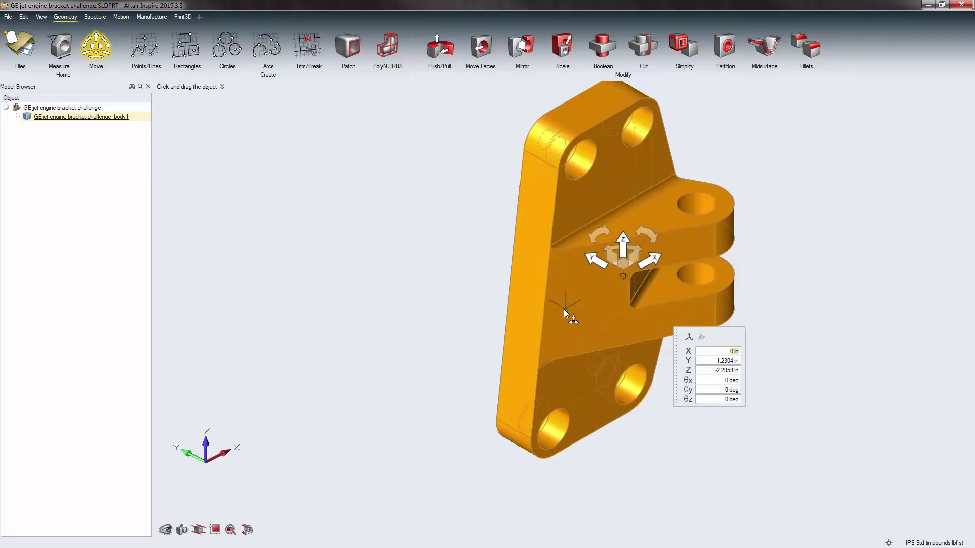
left_click(727, 360)
type("0")
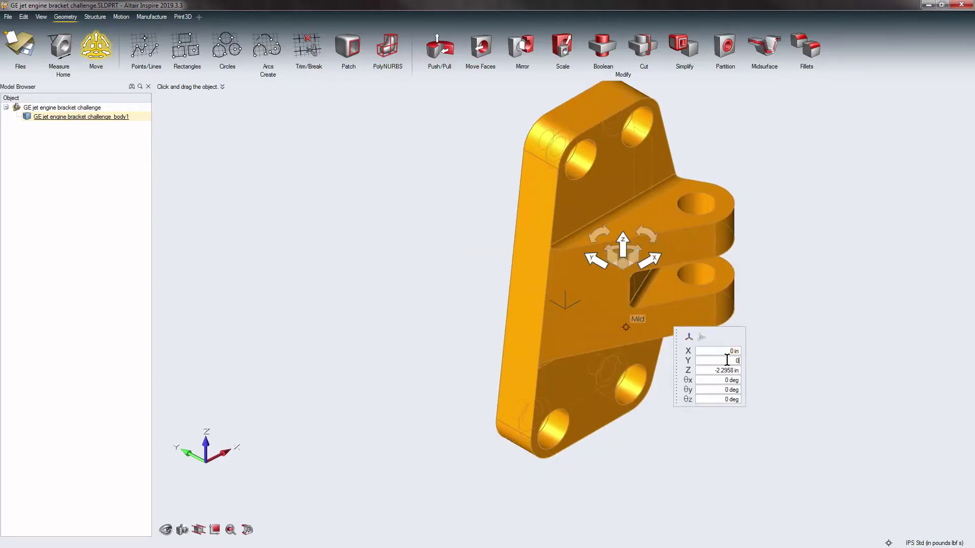
key("Return")
left_click(682, 343)
type("0")
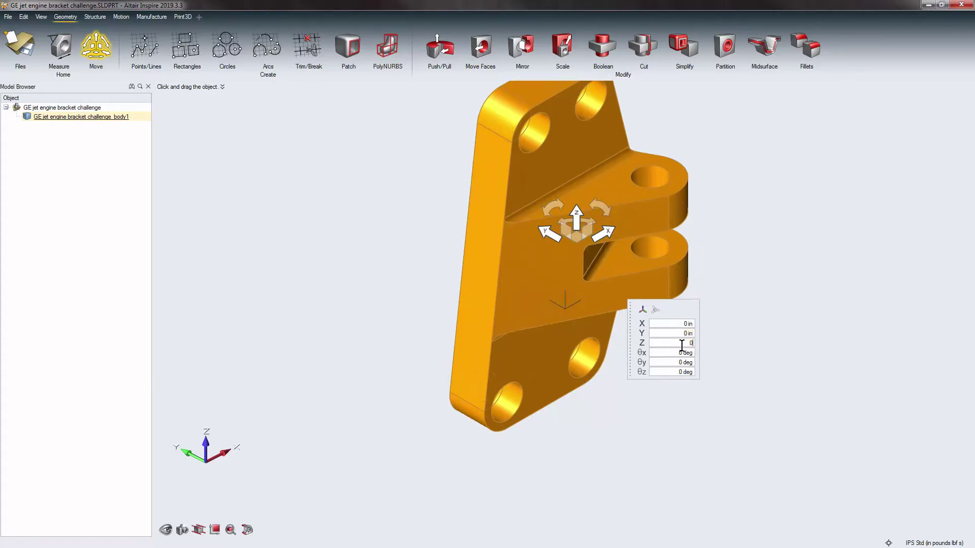
key("Return")
Rotate the bracket -90° about X, then exit Move and deselect the body.
left_click(667, 252)
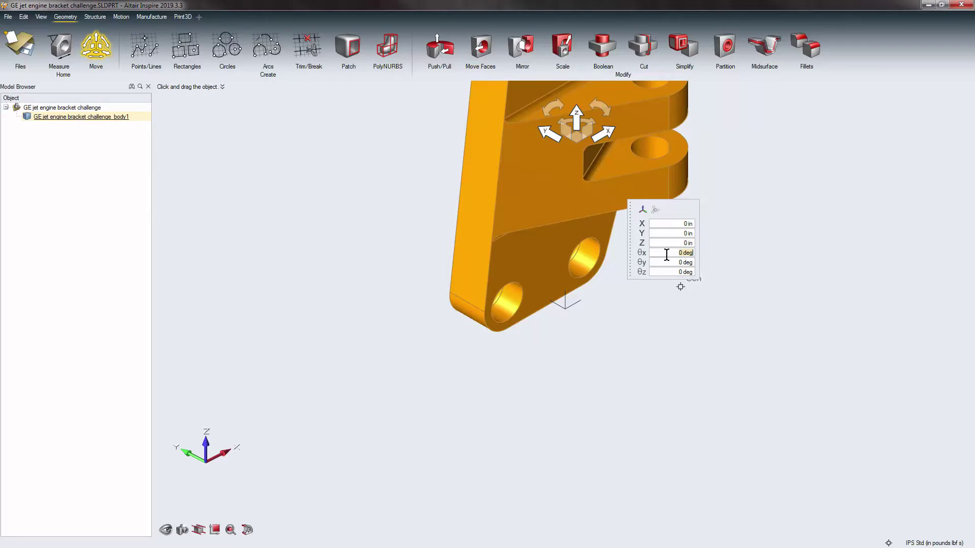
type("-90")
key("Return")
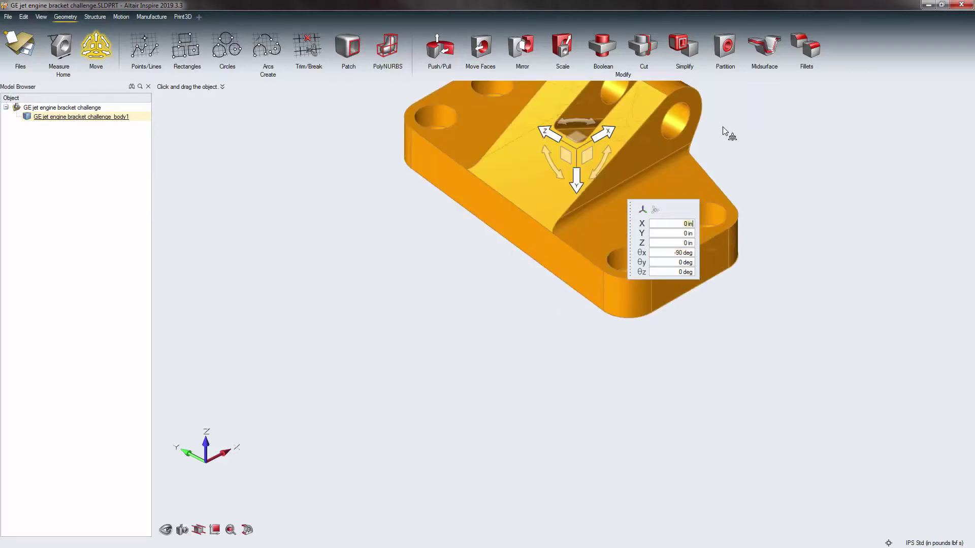
left_click(96, 47)
left_click(373, 264)
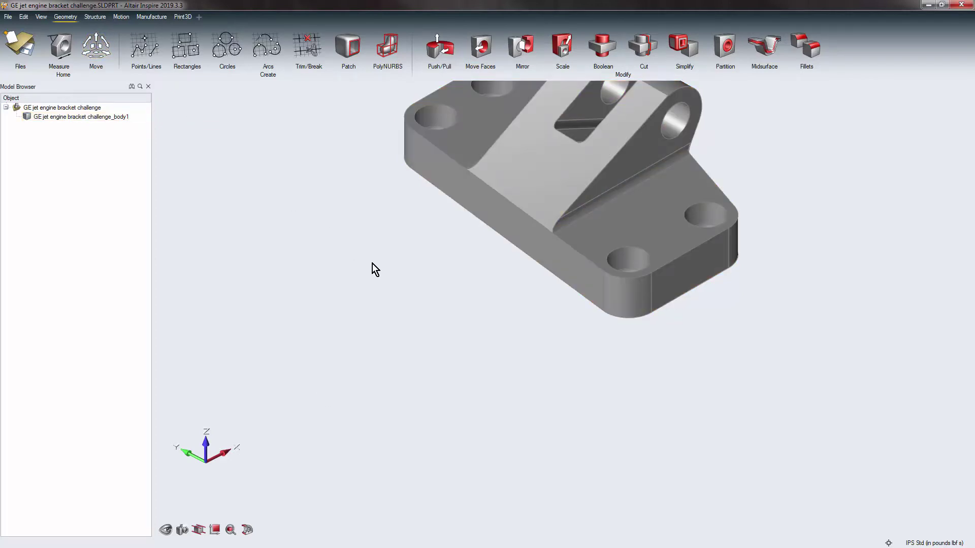
left_click(230, 529)
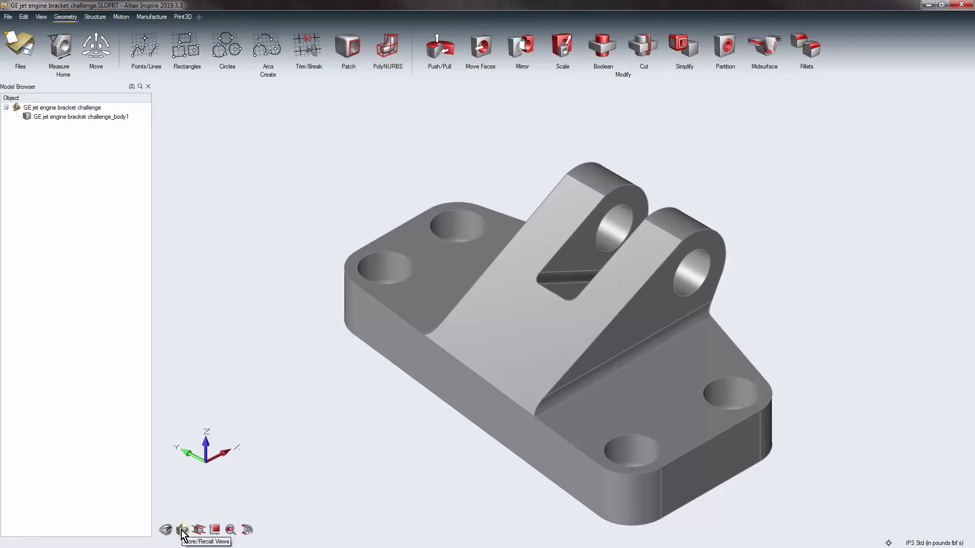
mouse_move(202, 462)
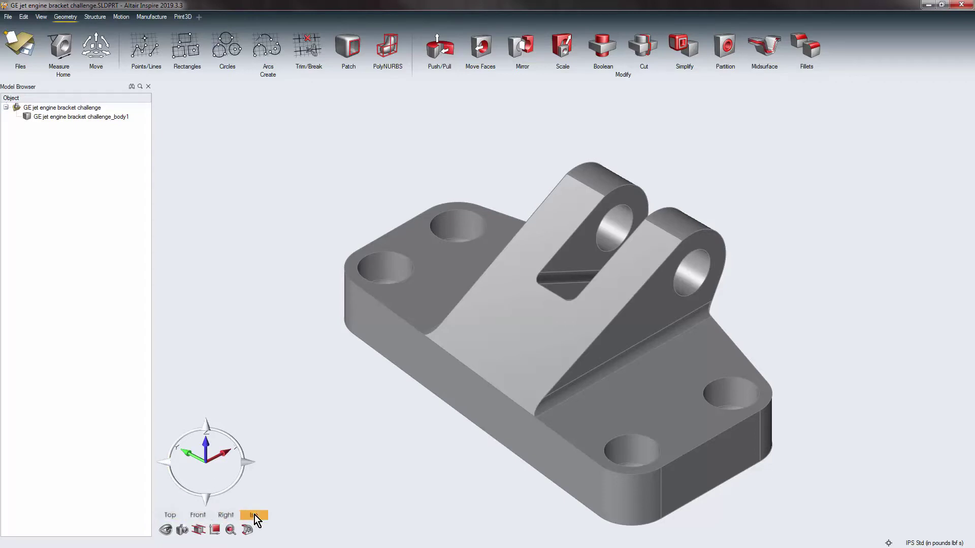
left_click(226, 515)
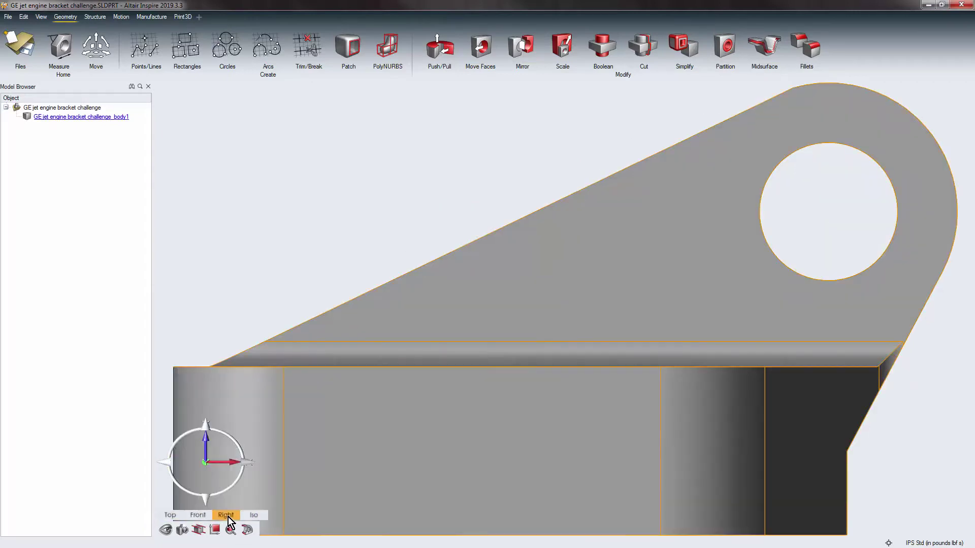
left_click(253, 515)
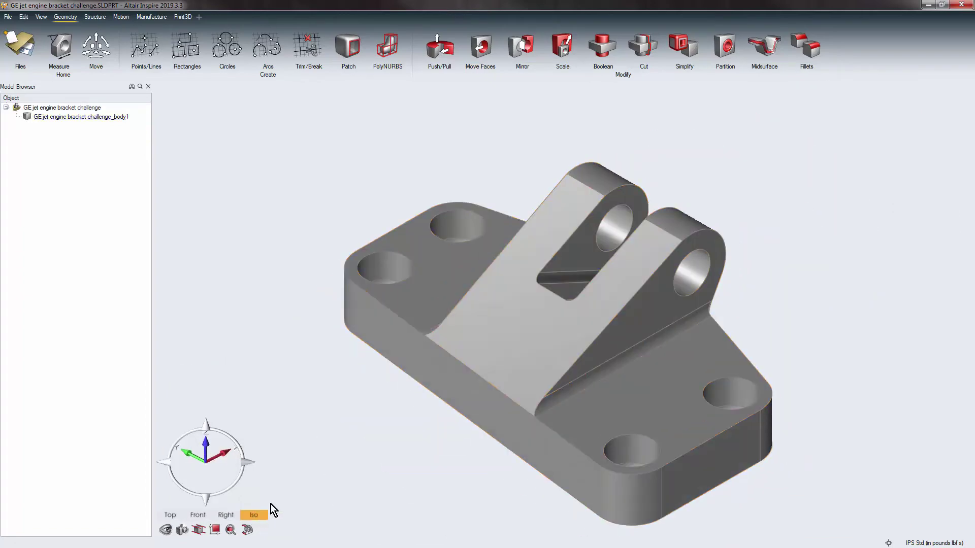
left_click(165, 463)
left_click(248, 464)
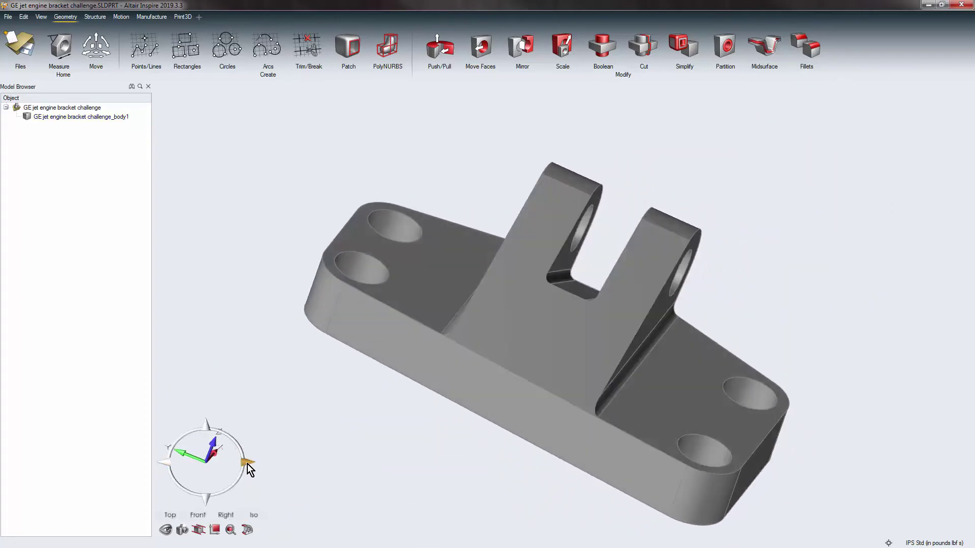
left_click(209, 501)
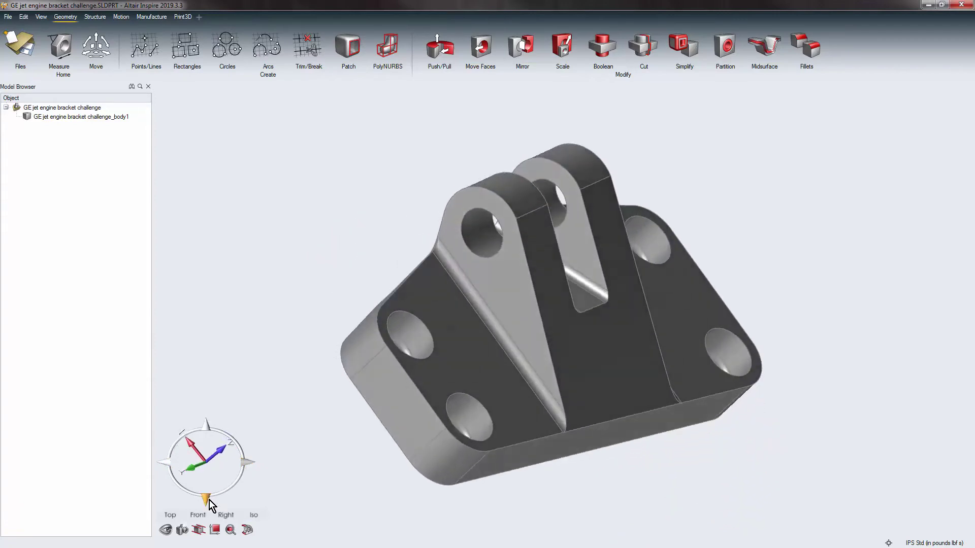
left_click(165, 464)
left_click(207, 425)
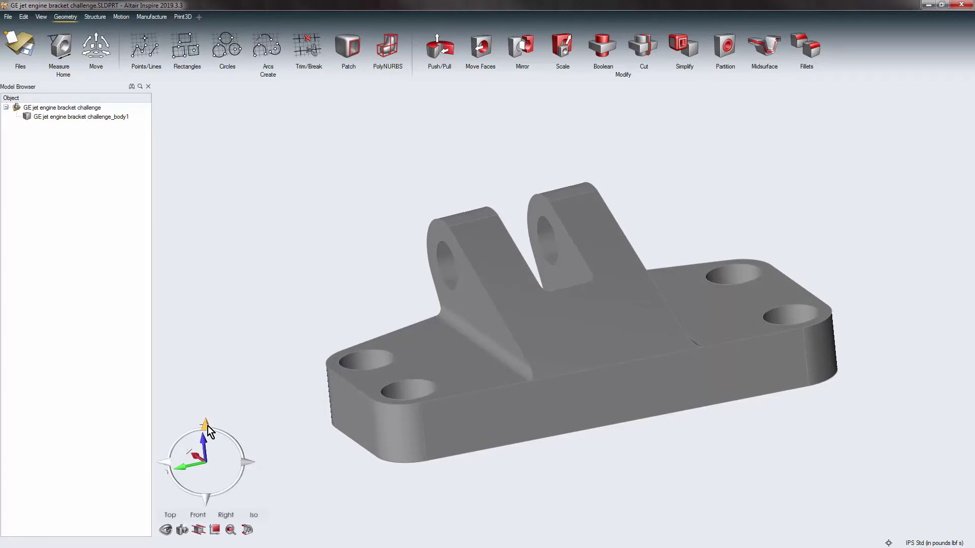
Store the current camera orientation as a saved view named 'new view'.
left_click(182, 530)
type("new view")
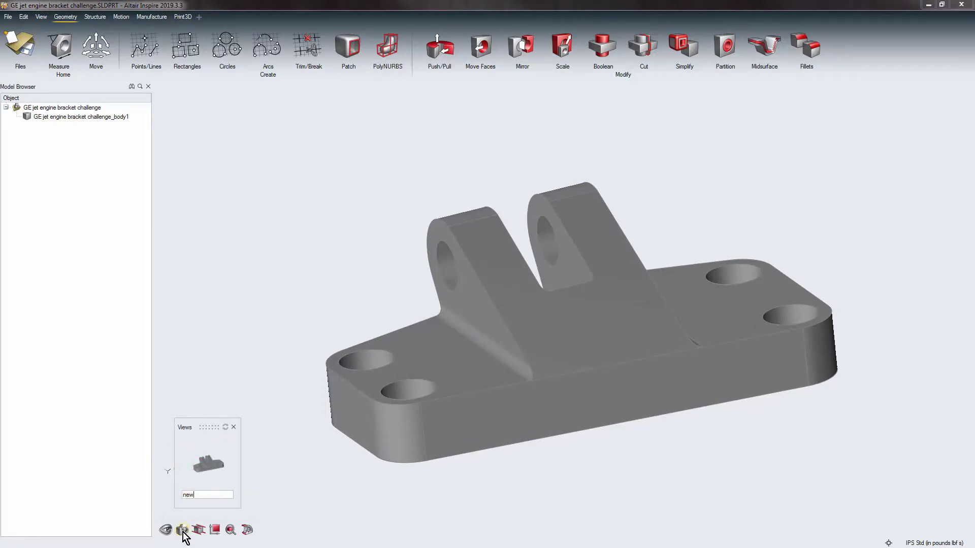
left_click(225, 428)
left_click(227, 428)
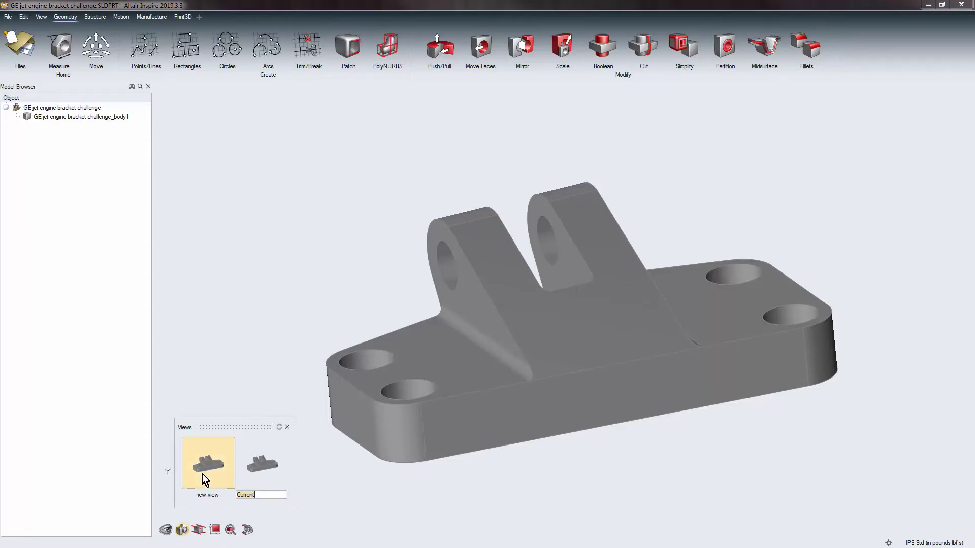
left_click(288, 427)
Orbit the model away, then recall the 'new view' orientation.
right_click_drag(363, 476, 352, 293)
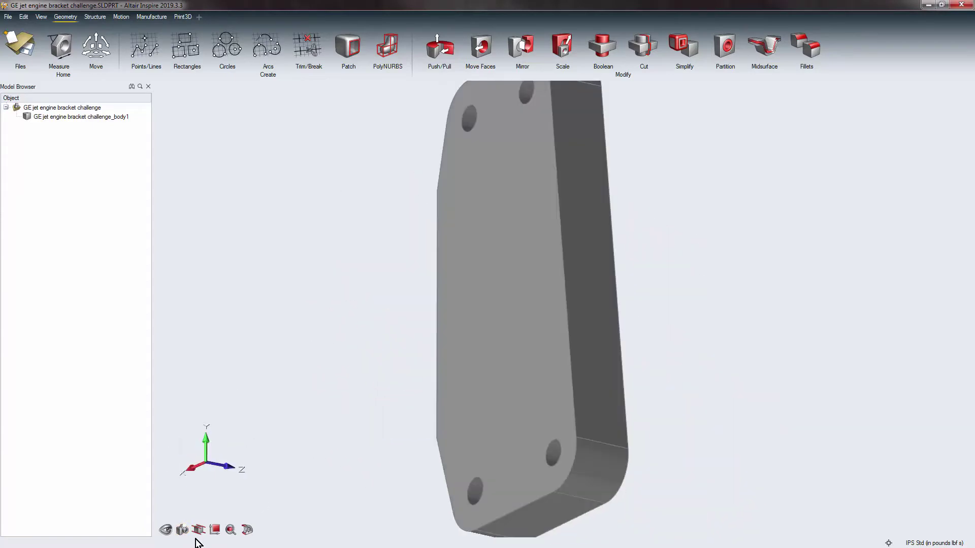
left_click(183, 530)
left_click(211, 473)
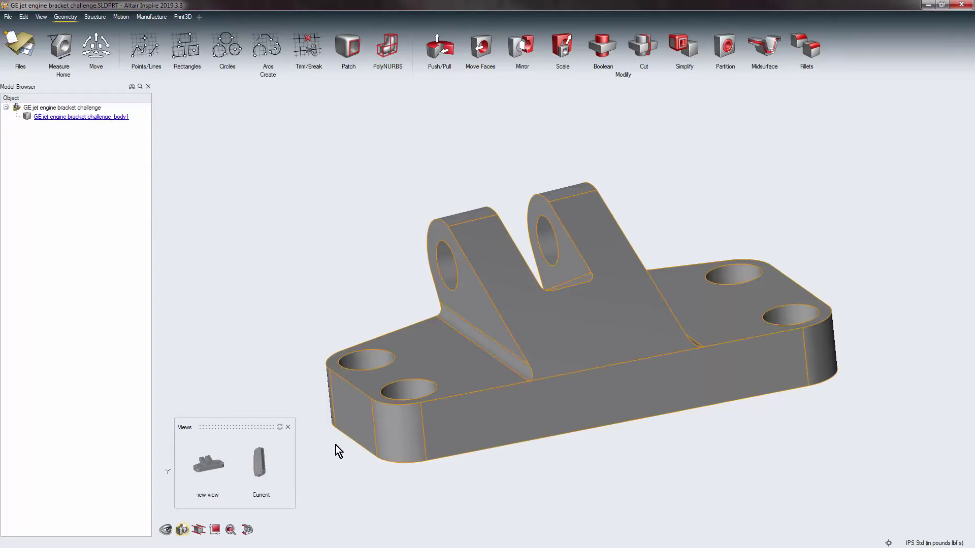
left_click(288, 427)
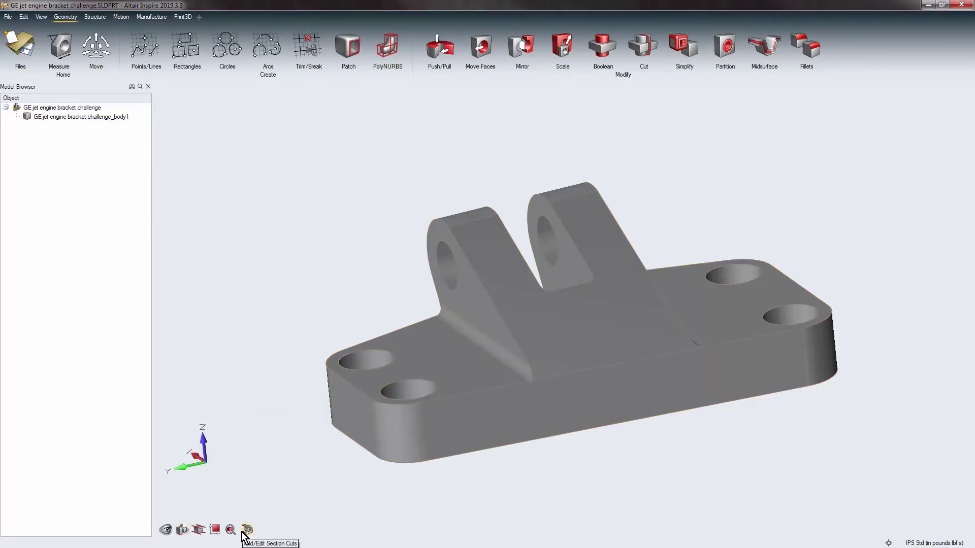
From the isometric view, add Section Plane 1 through the bracket offset 0.09375 in along Y.
mouse_move(205, 463)
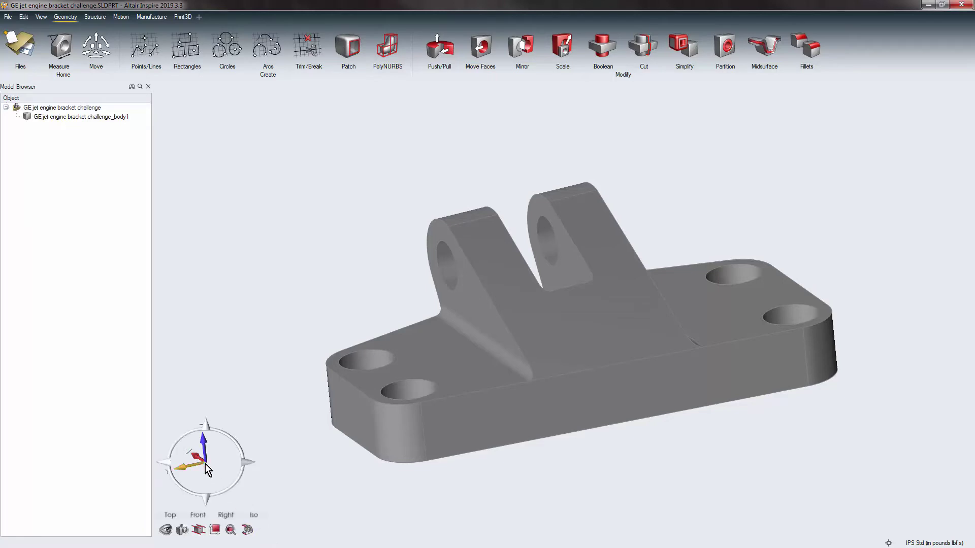
left_click(246, 515)
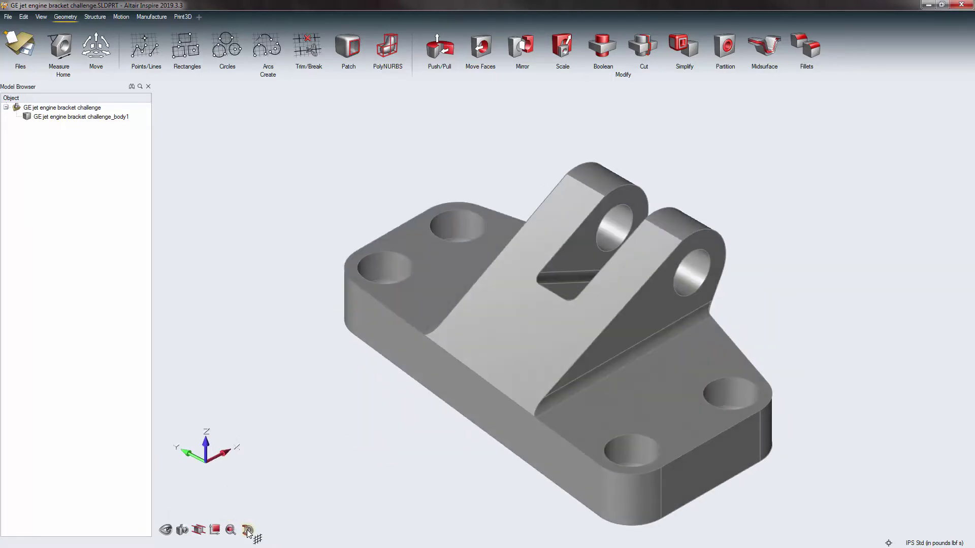
left_click(247, 530)
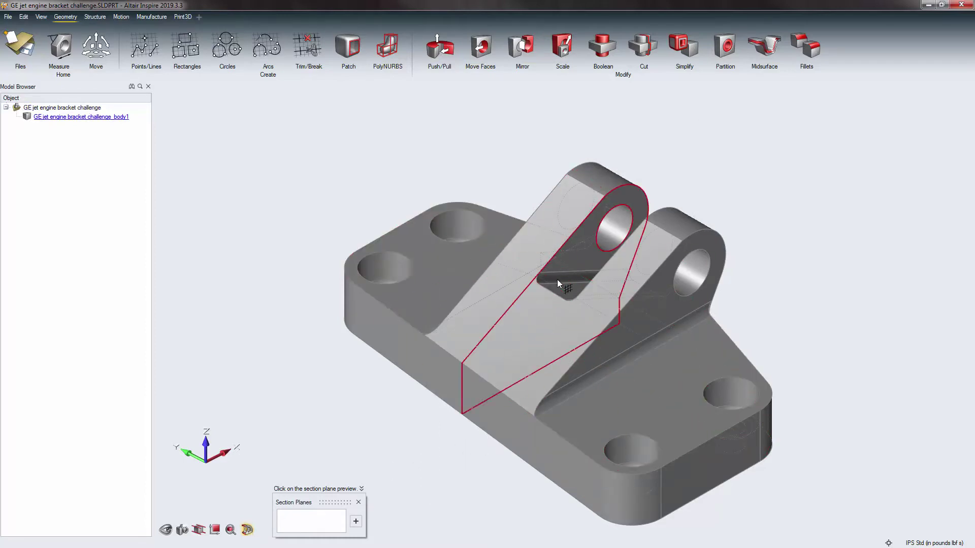
left_click(437, 467)
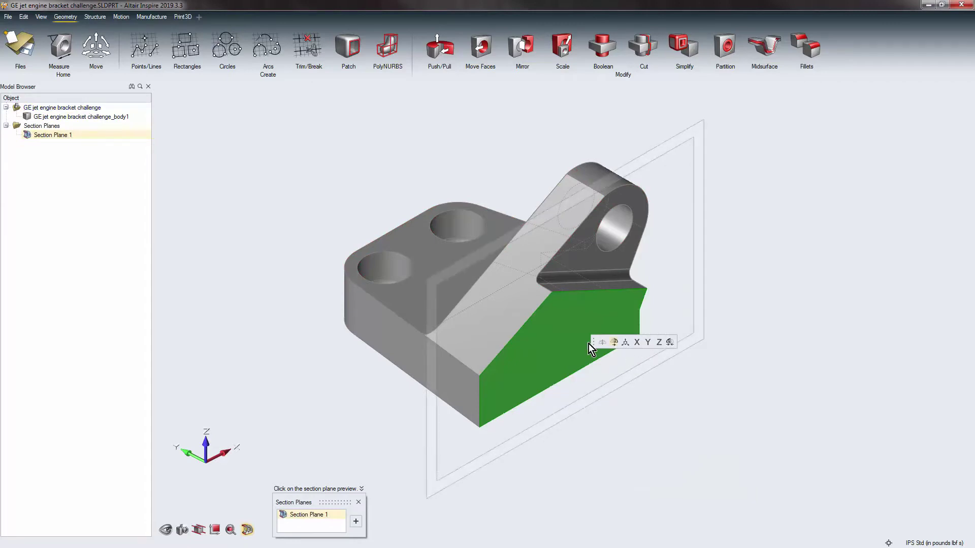
left_click(628, 344)
left_click_drag(533, 293, 529, 290)
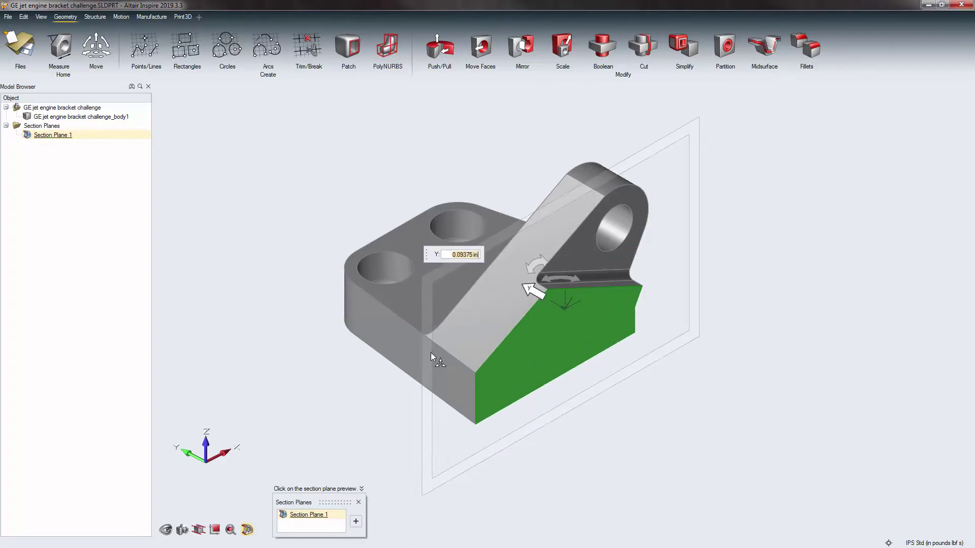
Hide Section Plane 1, show it briefly, then hide it again.
left_click(327, 524)
right_click(327, 523)
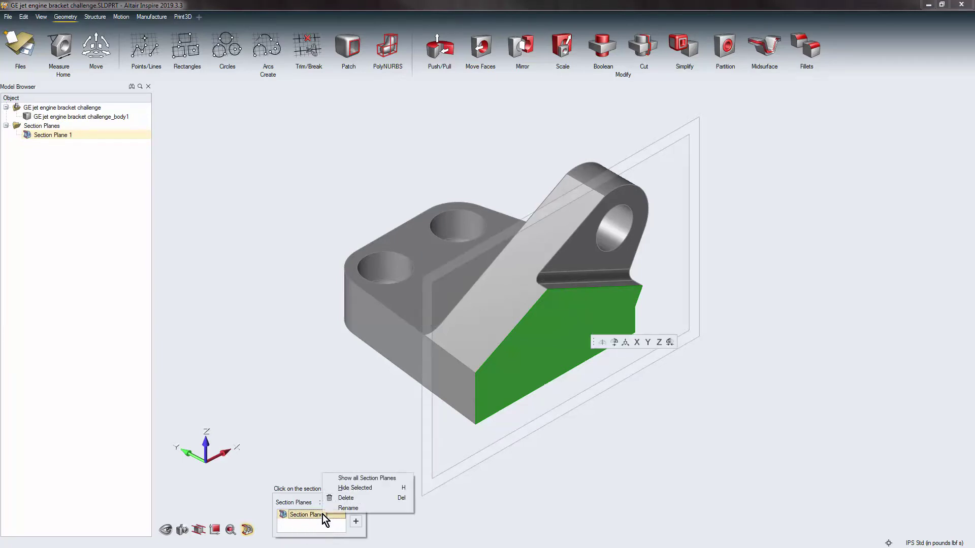
left_click(356, 488)
right_click(316, 514)
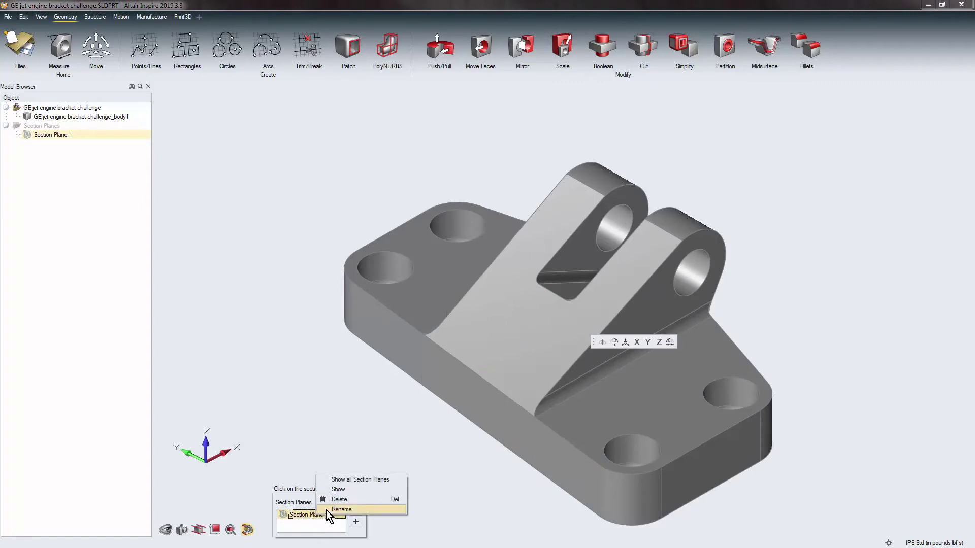
left_click(348, 489)
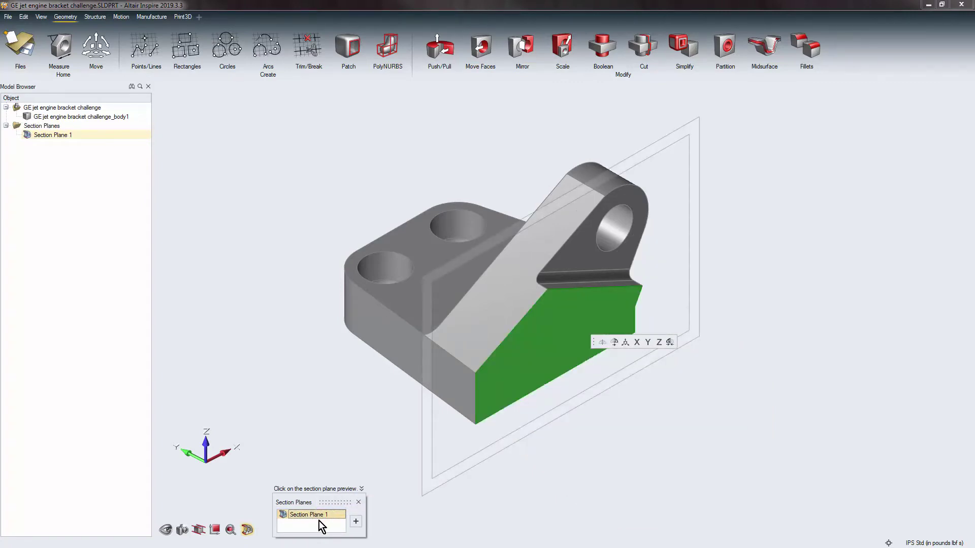
right_click(321, 516)
left_click(353, 497)
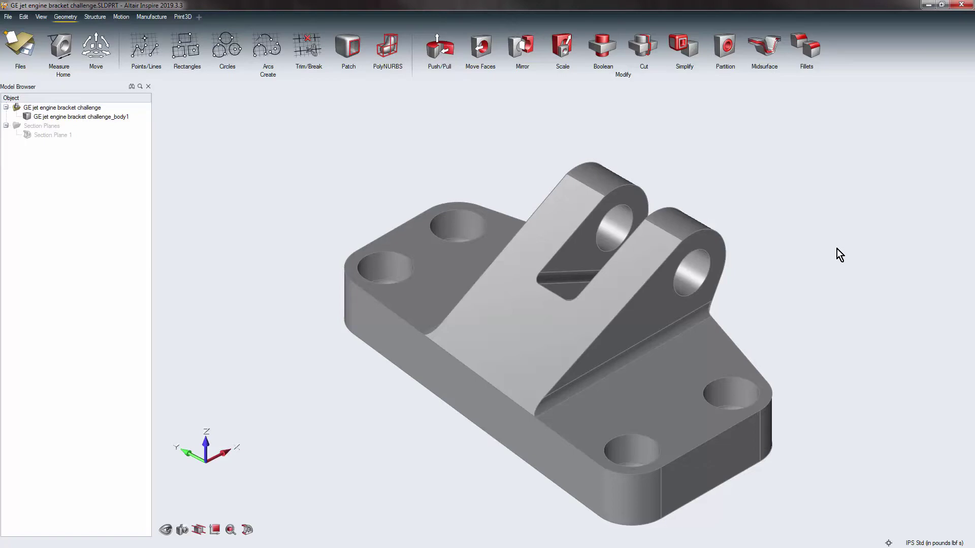
Find the part's rounds, remove those in the upper-left and lower-left holes, and exit Rounds.
right_click_drag(818, 227, 816, 250)
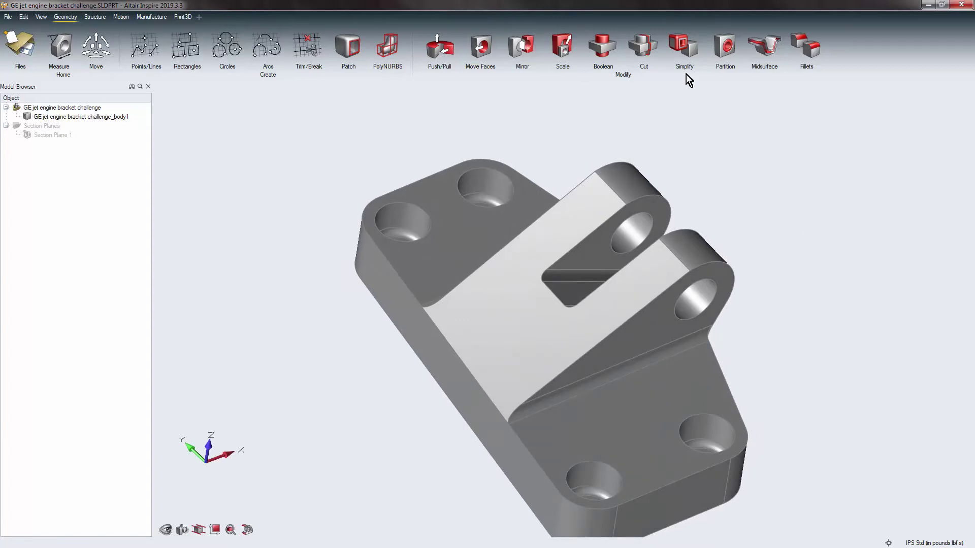
mouse_move(683, 46)
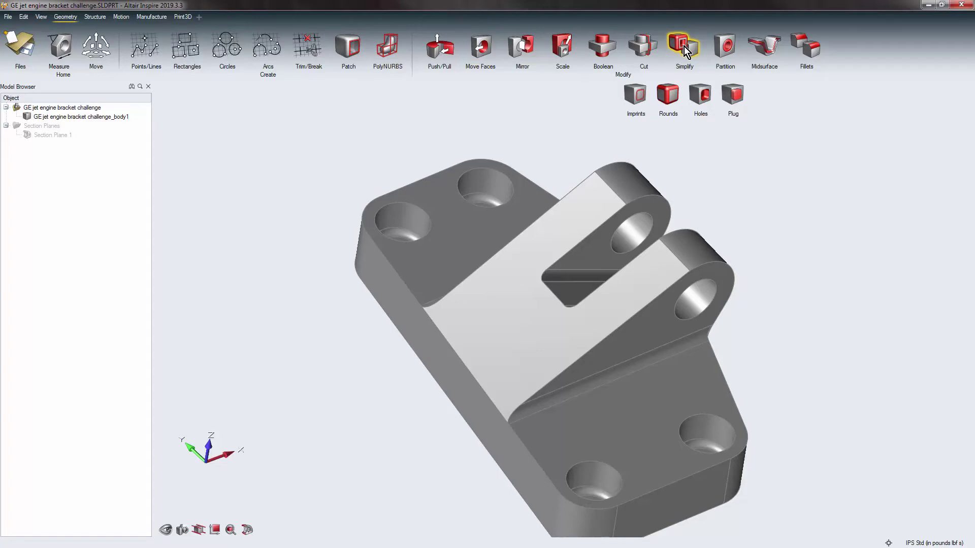
left_click(671, 95)
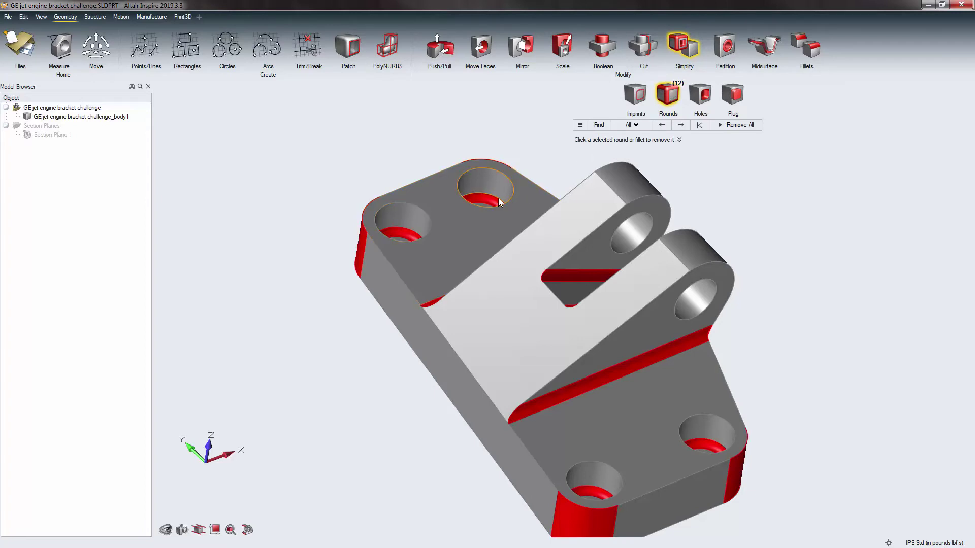
left_click(398, 236)
left_click(593, 493)
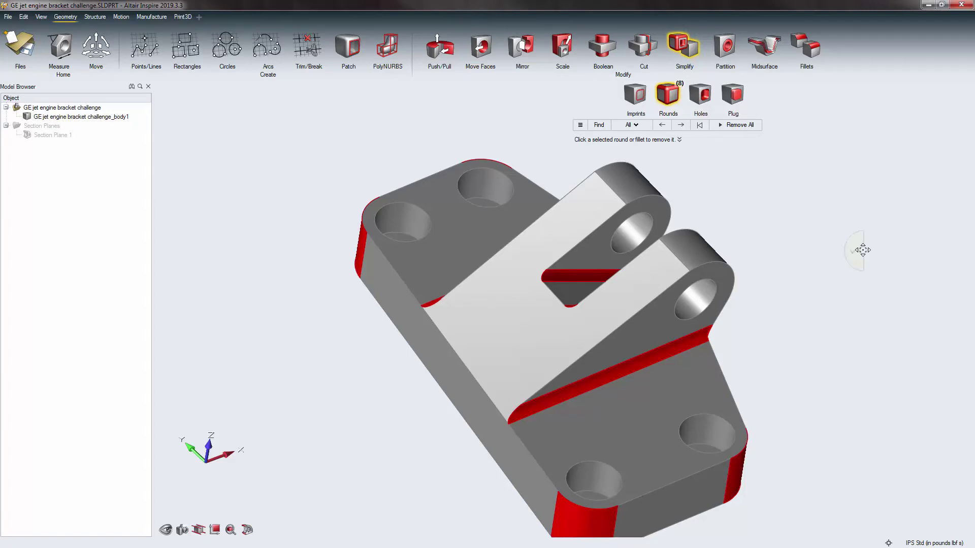
left_click(852, 254)
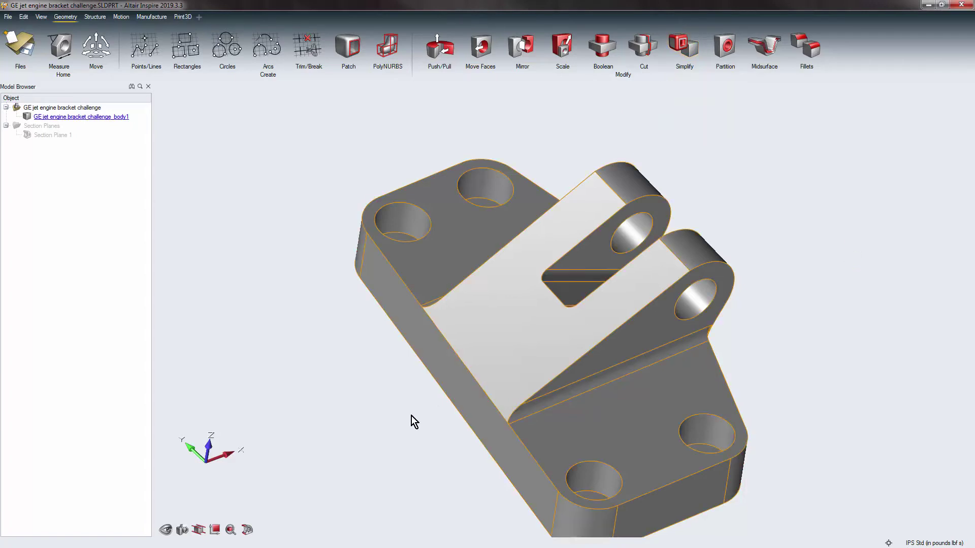
From the isometric view, partition 0.12 in rings around the left and right lug holes.
mouse_move(213, 493)
left_click(253, 515)
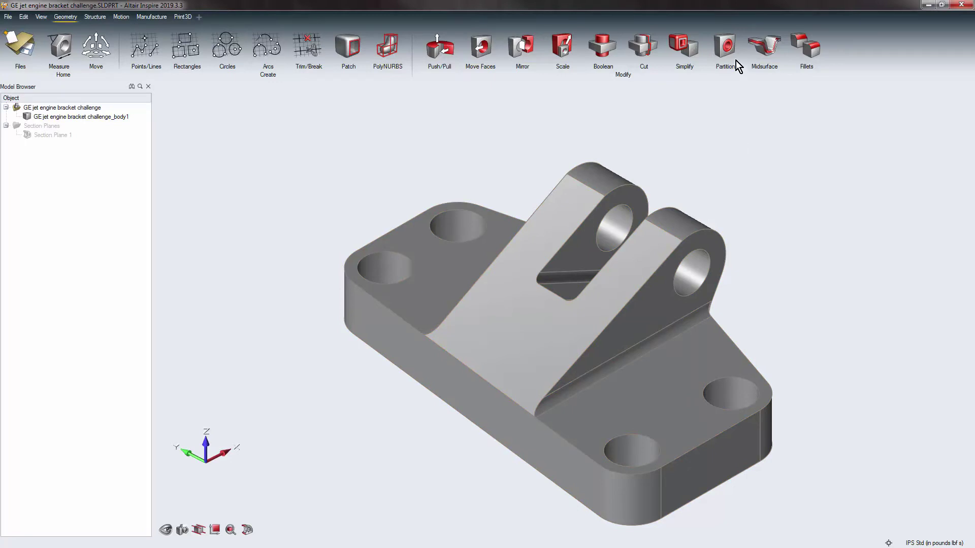
left_click(725, 49)
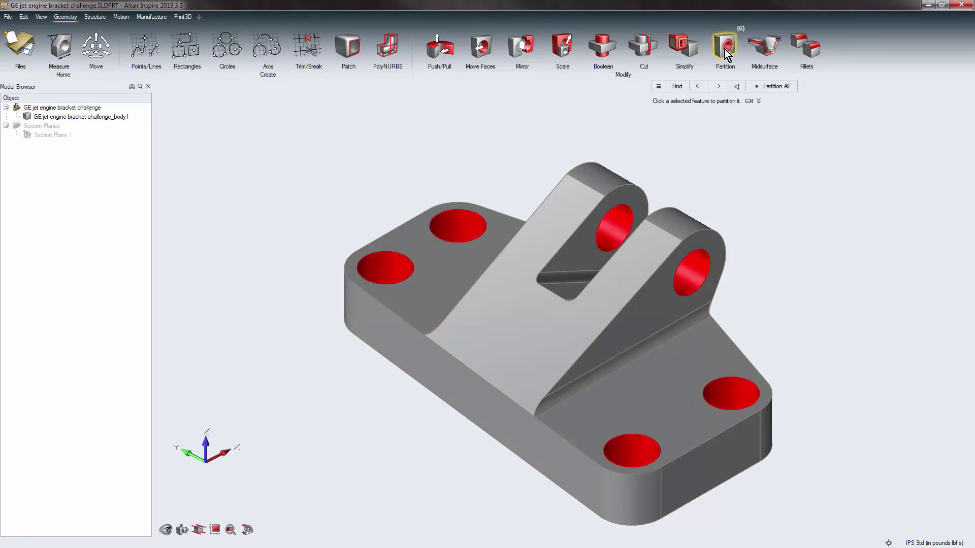
left_click(622, 225)
left_click(696, 275)
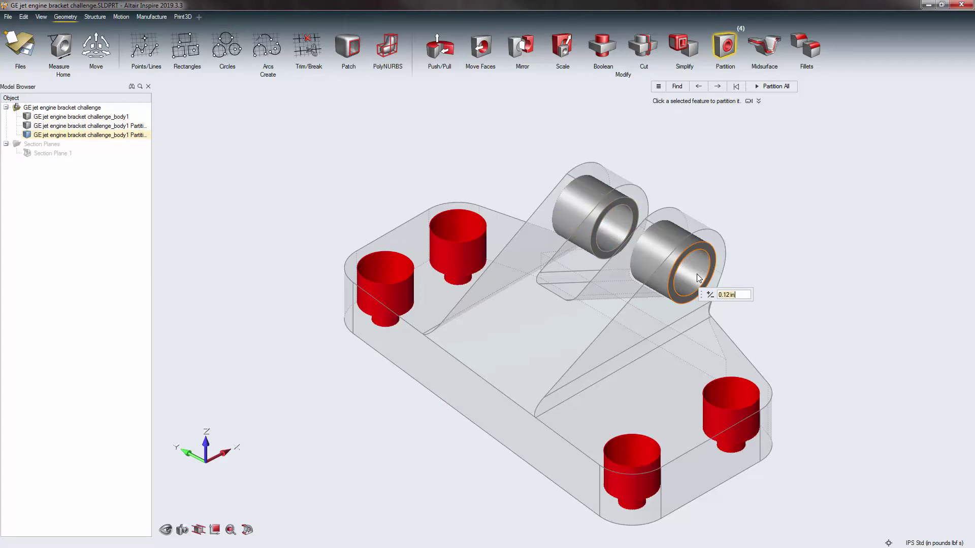
right_click(818, 202)
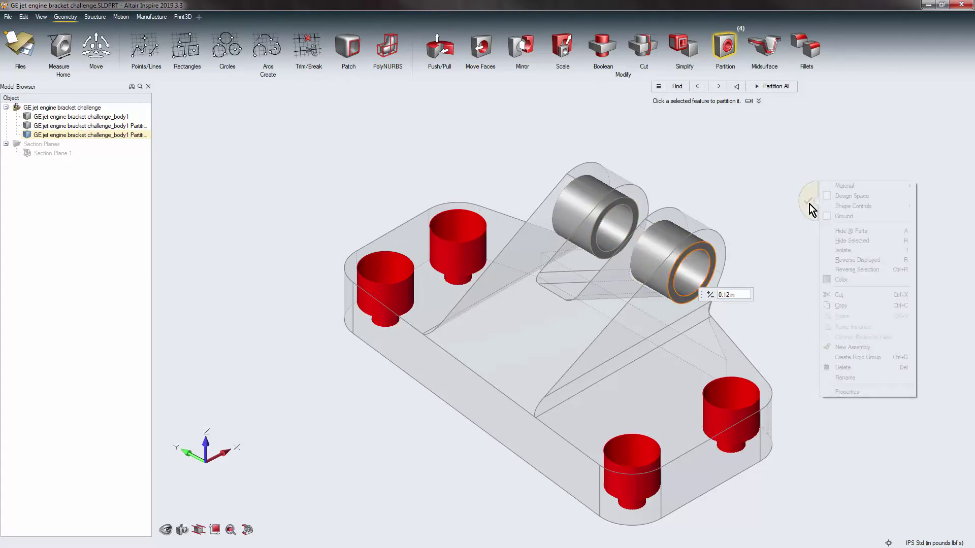
left_click(809, 204)
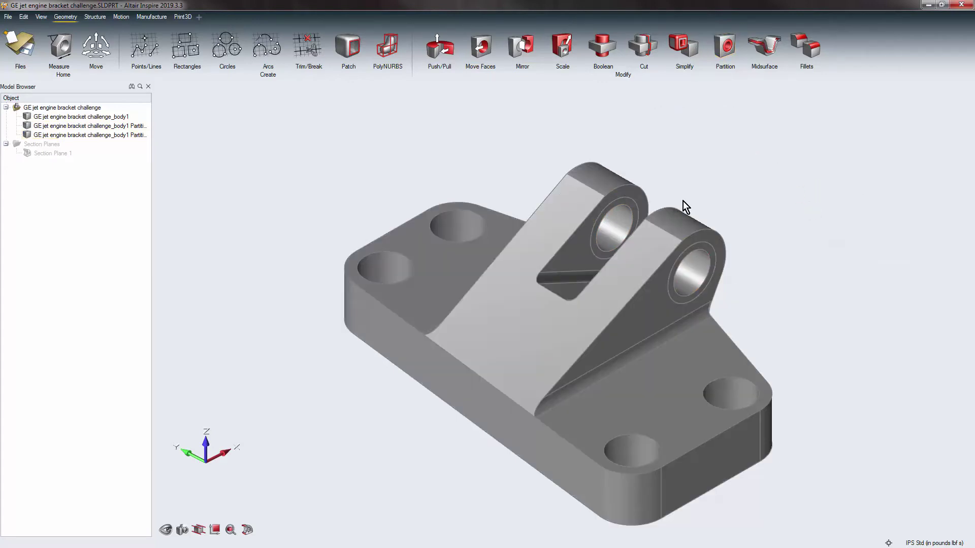
Hide the left lug partition to inspect the hole, show it again, and return to isometric view.
scroll(625, 227, "up", 1)
scroll(625, 227, "up", 3)
right_click(626, 228)
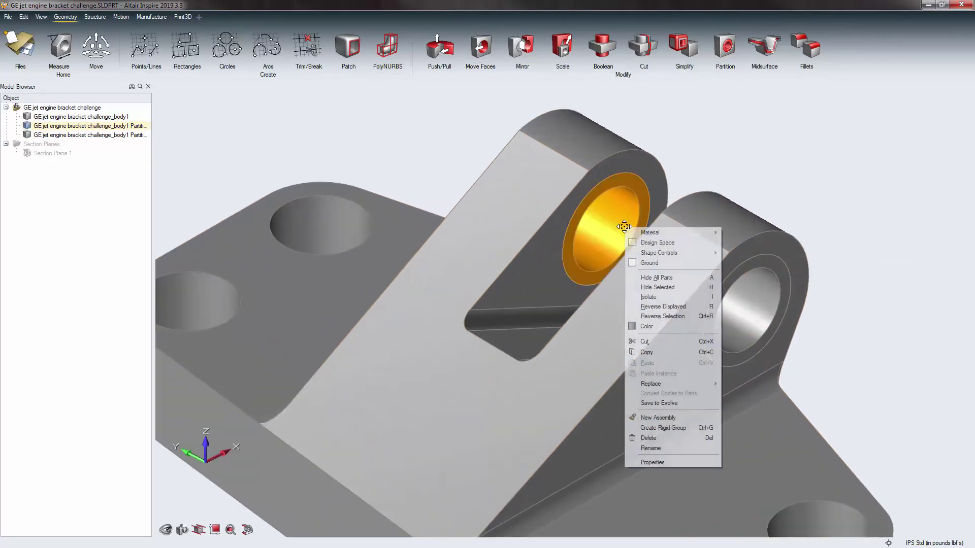
left_click(668, 292)
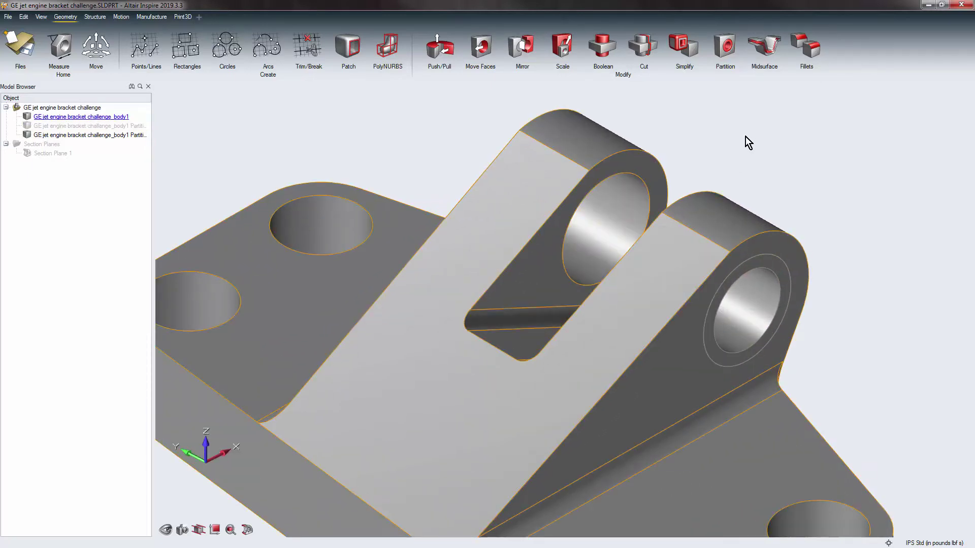
scroll(731, 203, "up", 4)
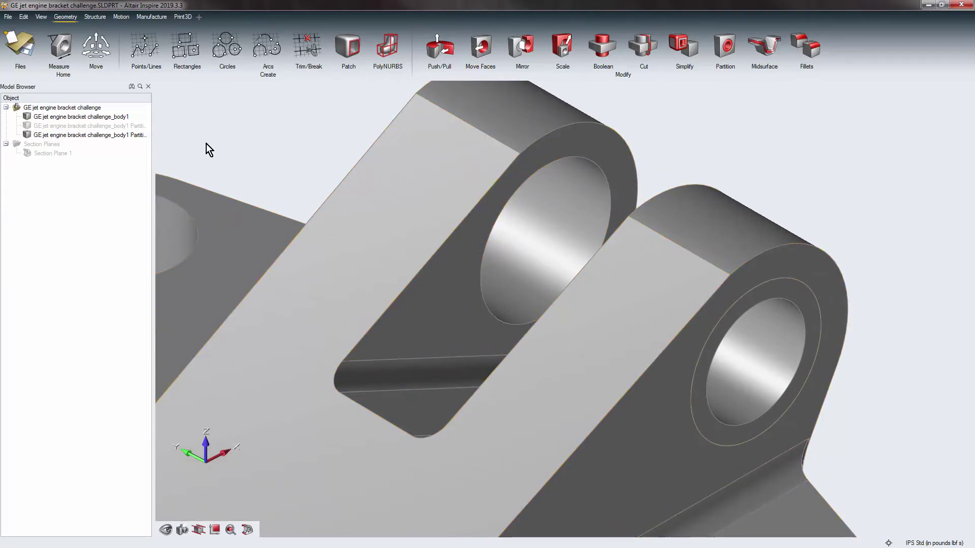
right_click(95, 126)
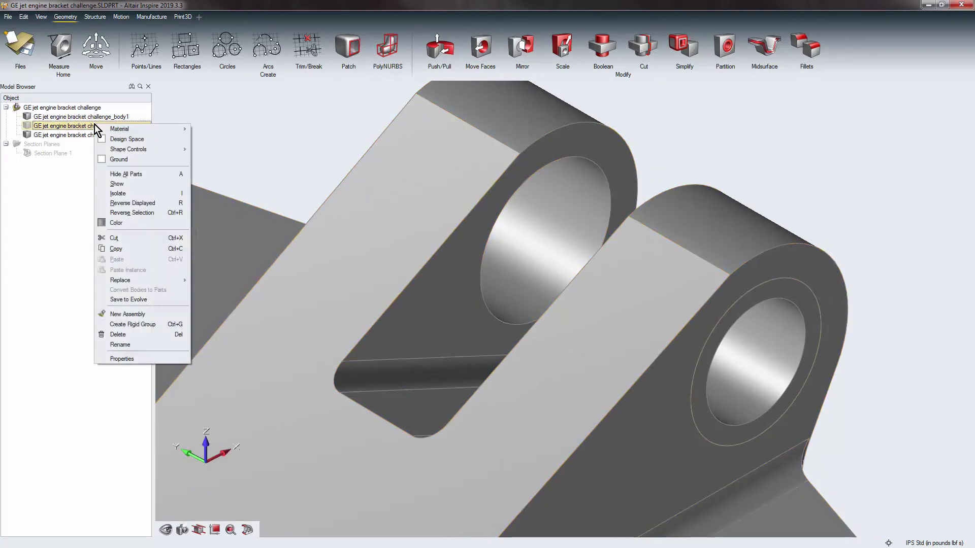
left_click(151, 183)
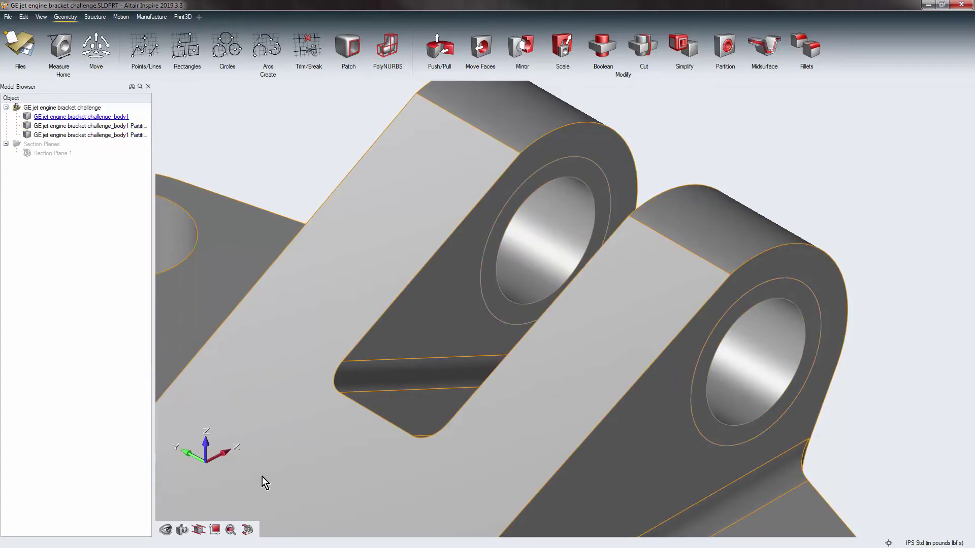
left_click(250, 512)
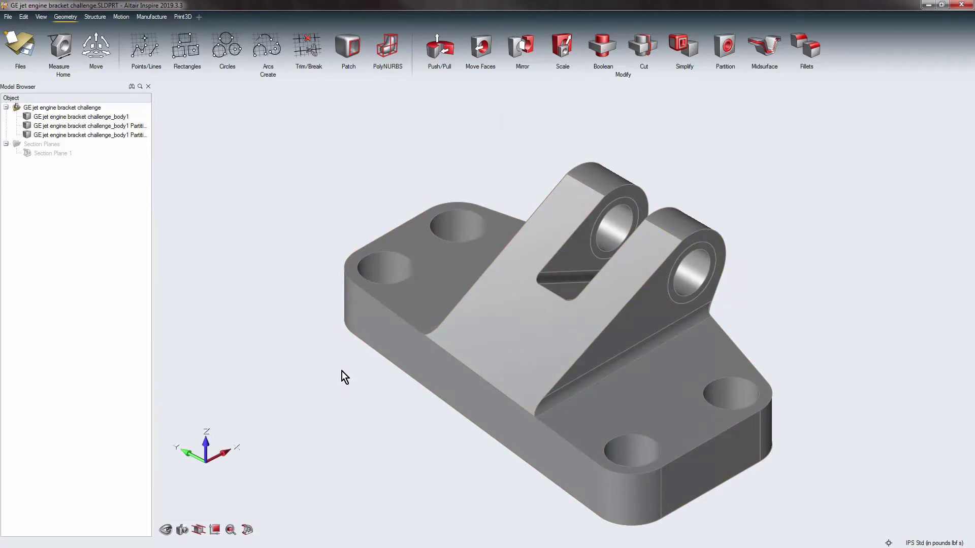
Make the main bracket body1 a design space from its right-click menu.
right_click(431, 276)
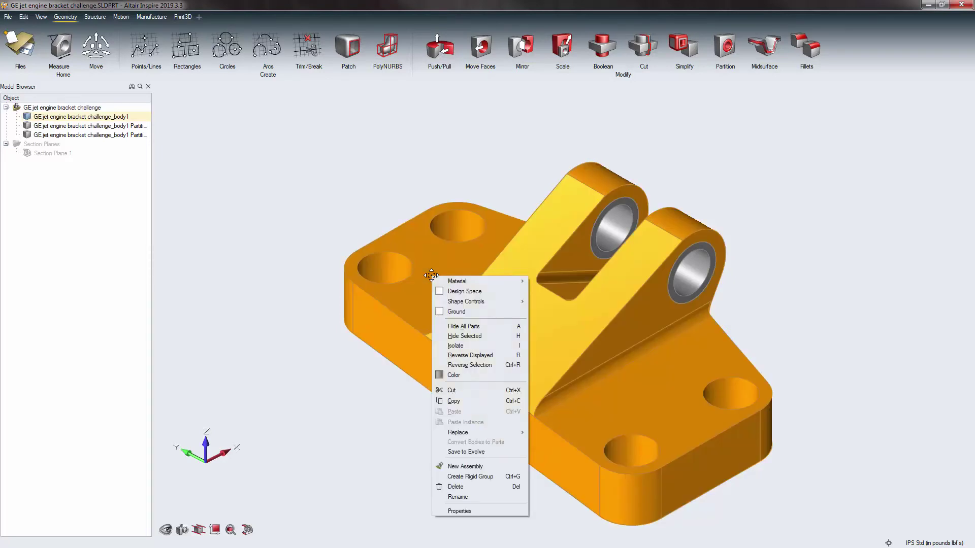
left_click(463, 291)
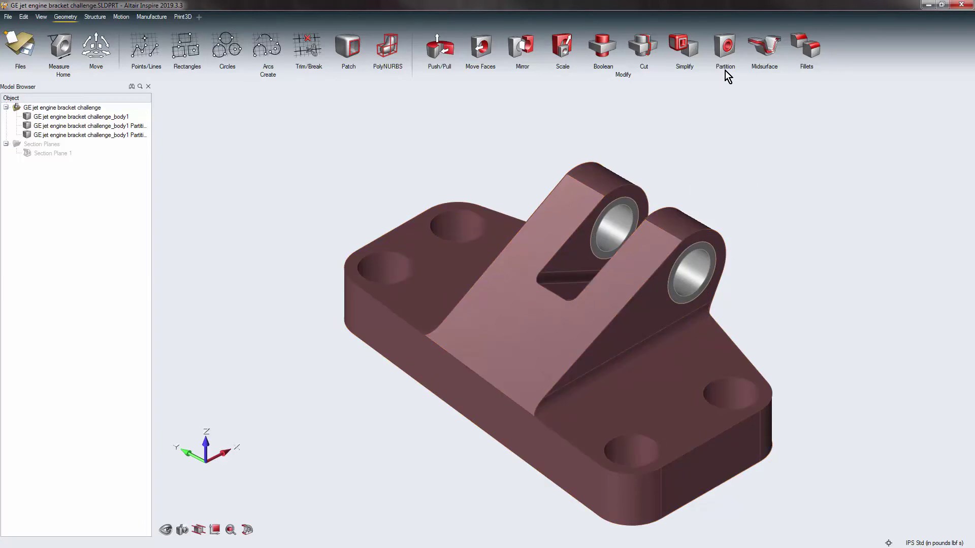
Add 0.12 in partition rings around the four counterbored base mounting holes.
left_click(730, 48)
left_click(389, 267)
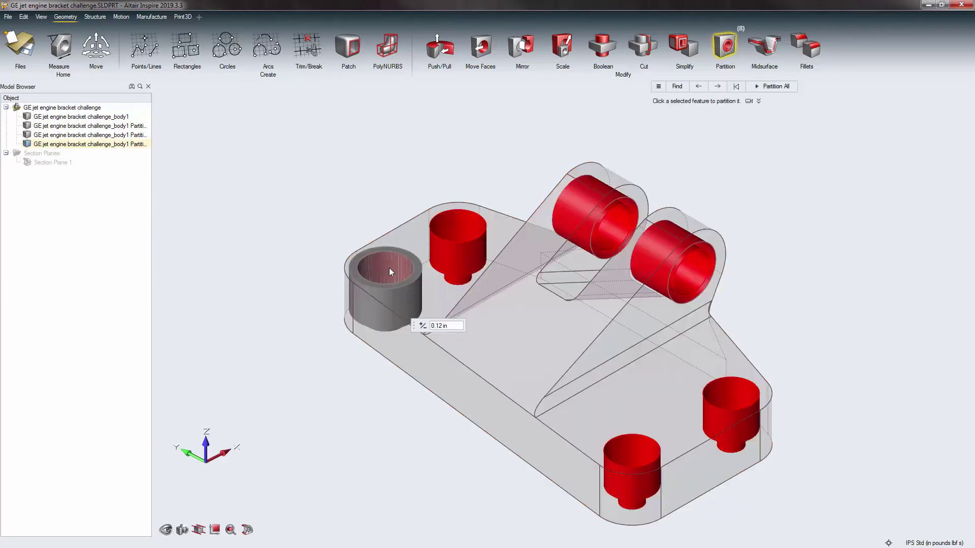
left_click(639, 453)
left_click(740, 389)
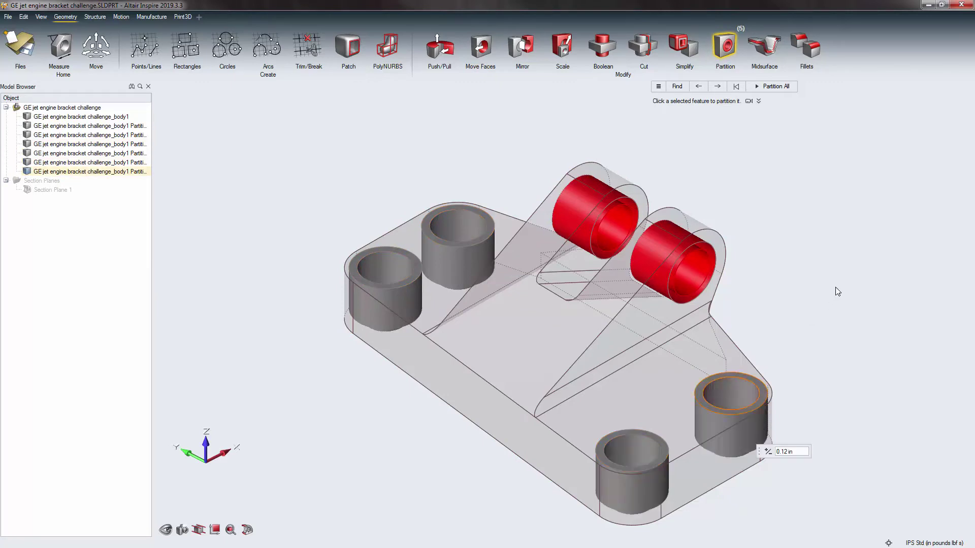
right_click(833, 289)
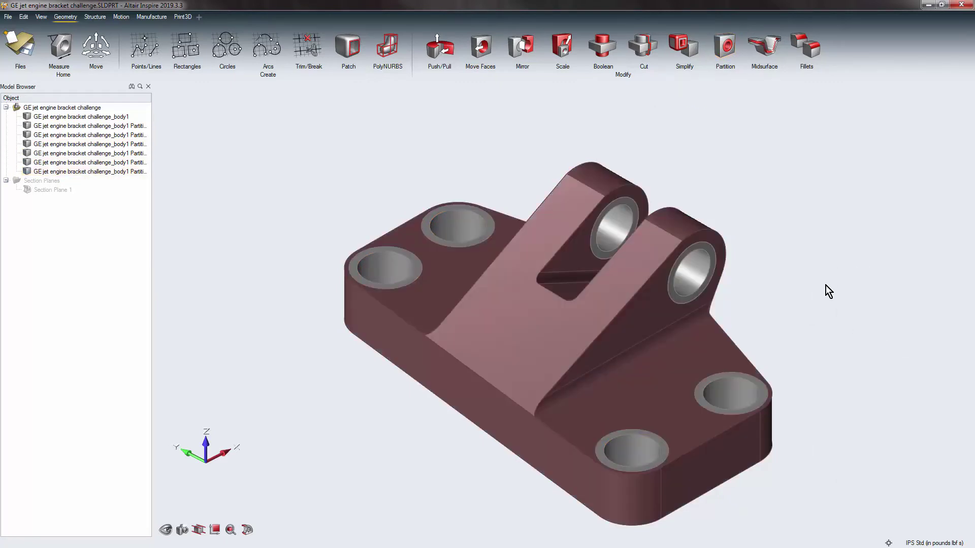
left_click(723, 50)
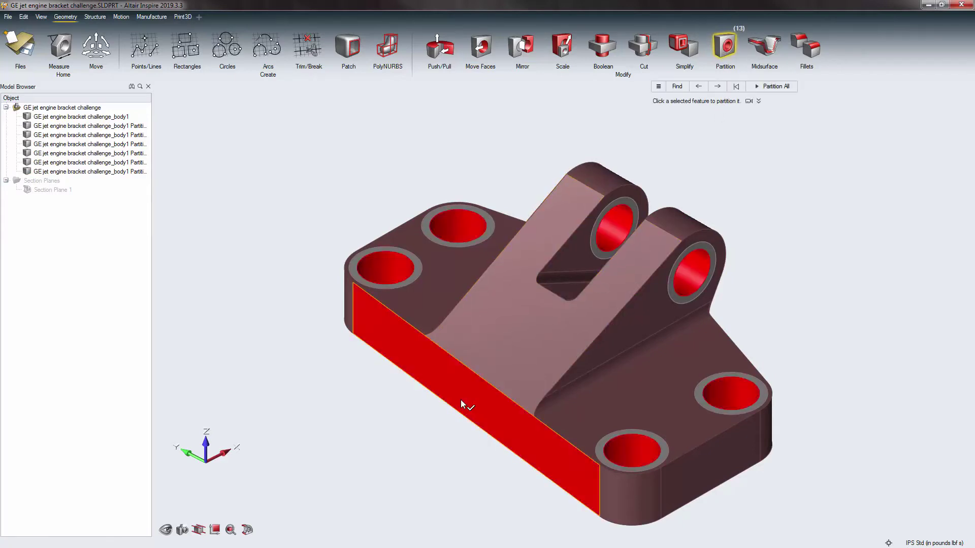
left_click(725, 47)
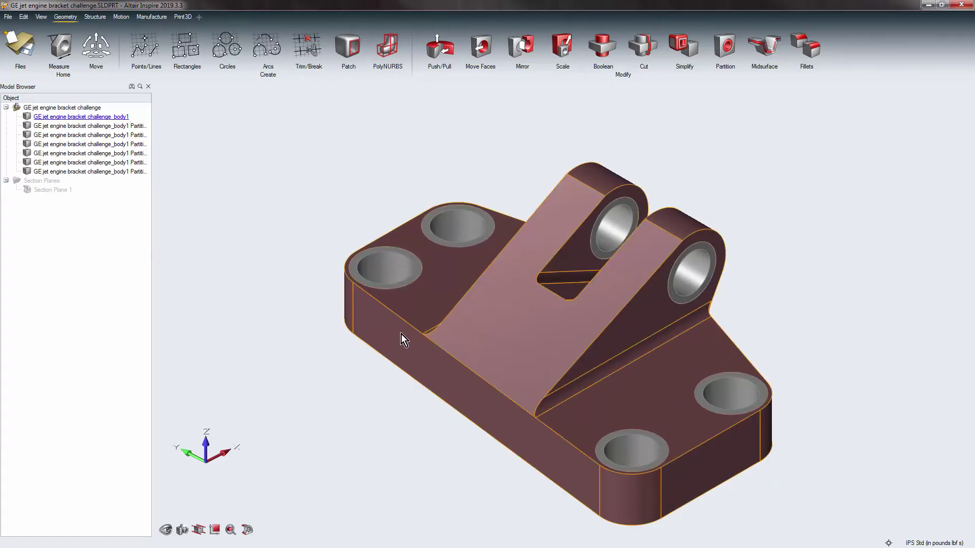
Start a sketch on the bracket's long side face, viewed straight on.
key("p")
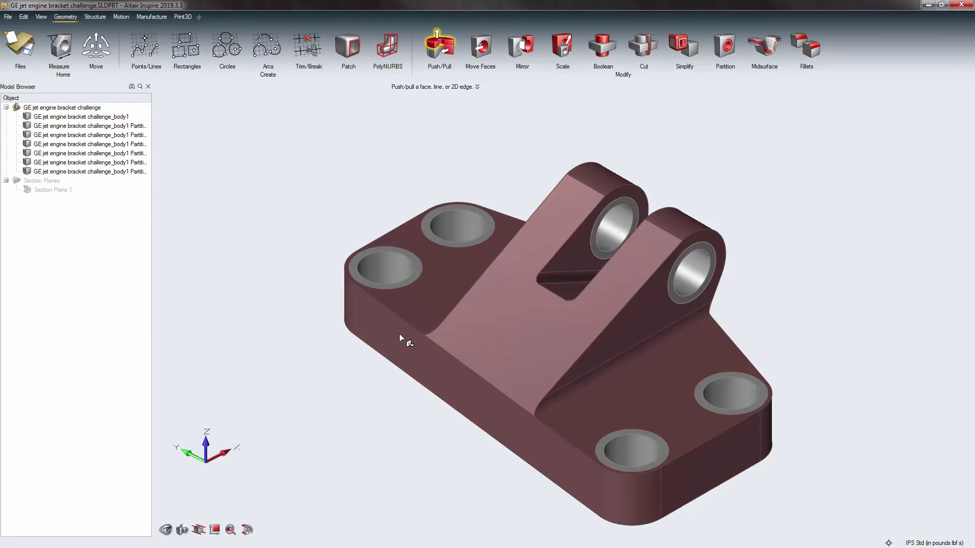
left_click(395, 340)
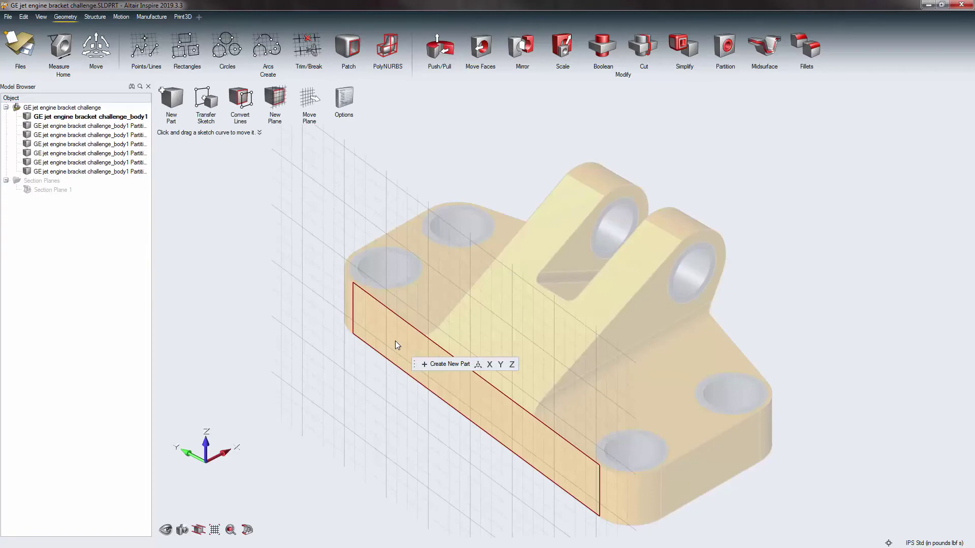
left_click(214, 530)
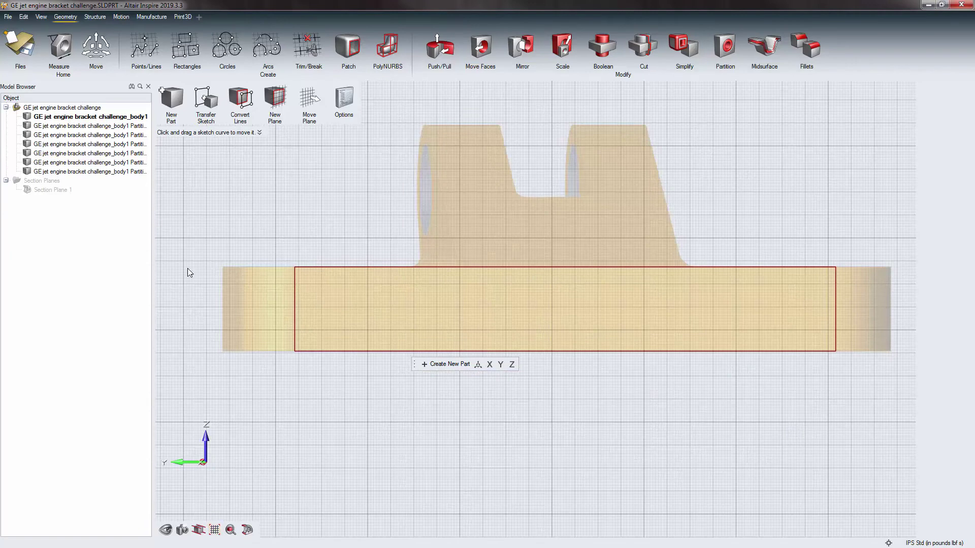
Draw a centre rectangle on the face's bottom edge, 0.5625 in wide and 0.4 in tall.
left_click(193, 54)
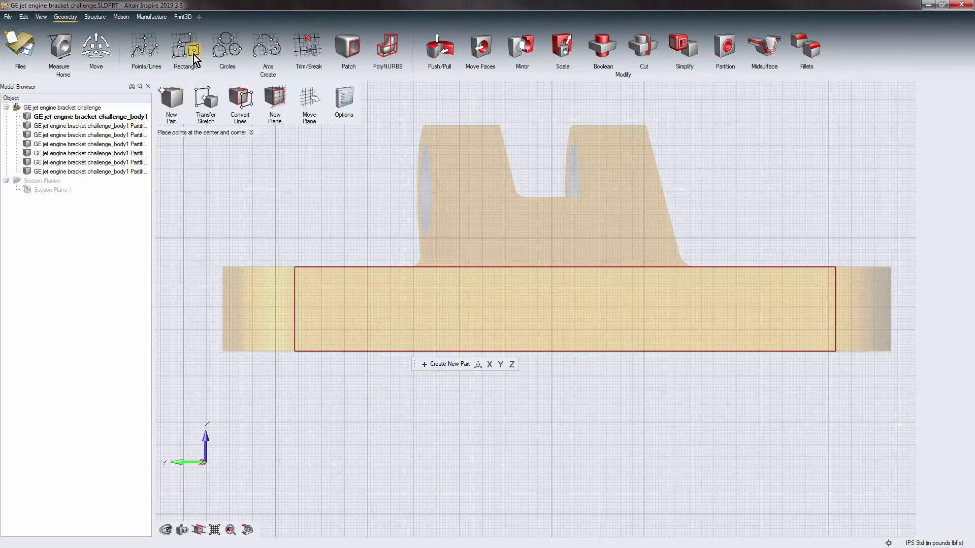
left_click(414, 351)
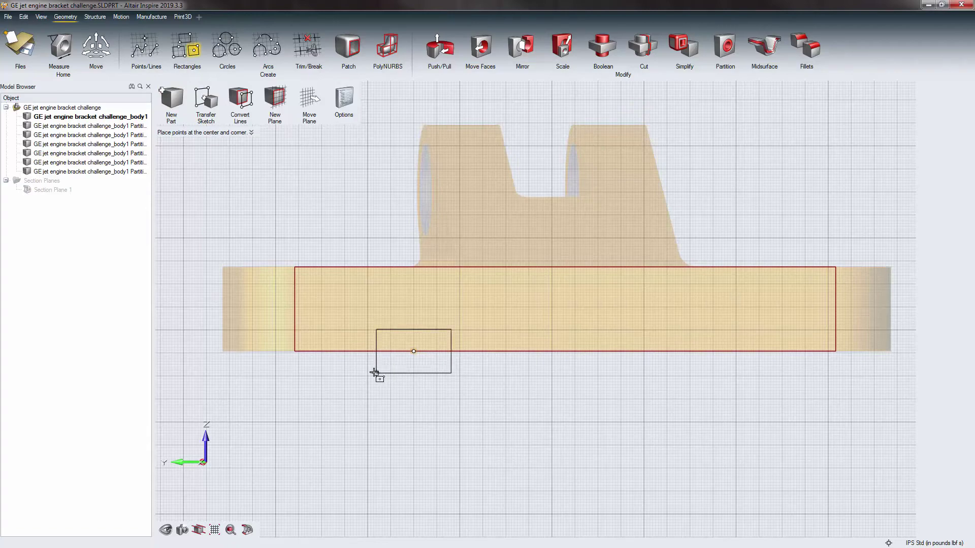
scroll(365, 374, "up", 4)
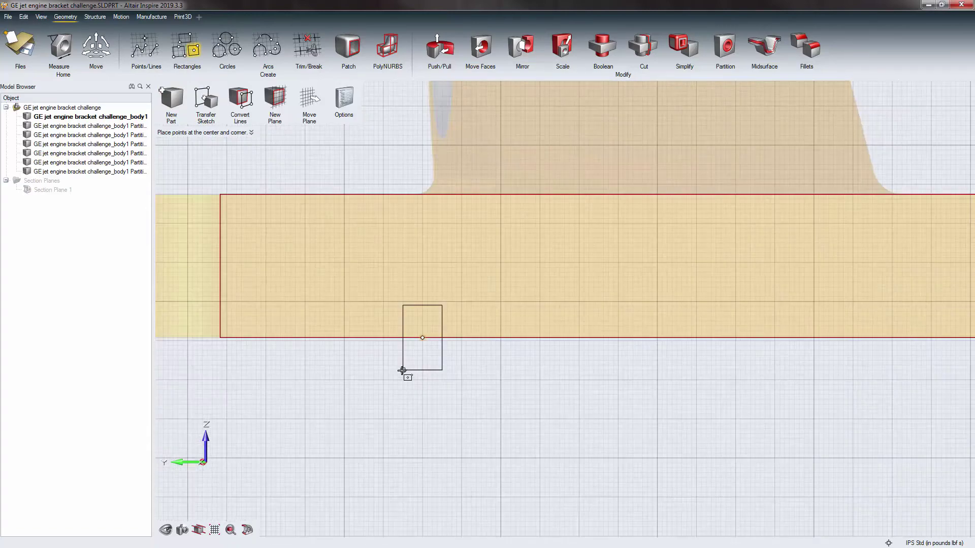
scroll(402, 370, "up", 2)
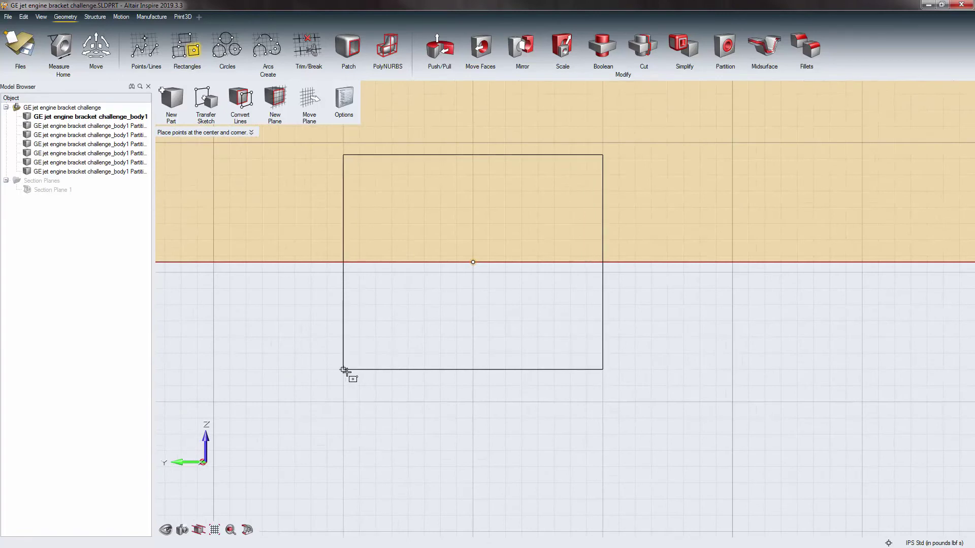
left_click(327, 370)
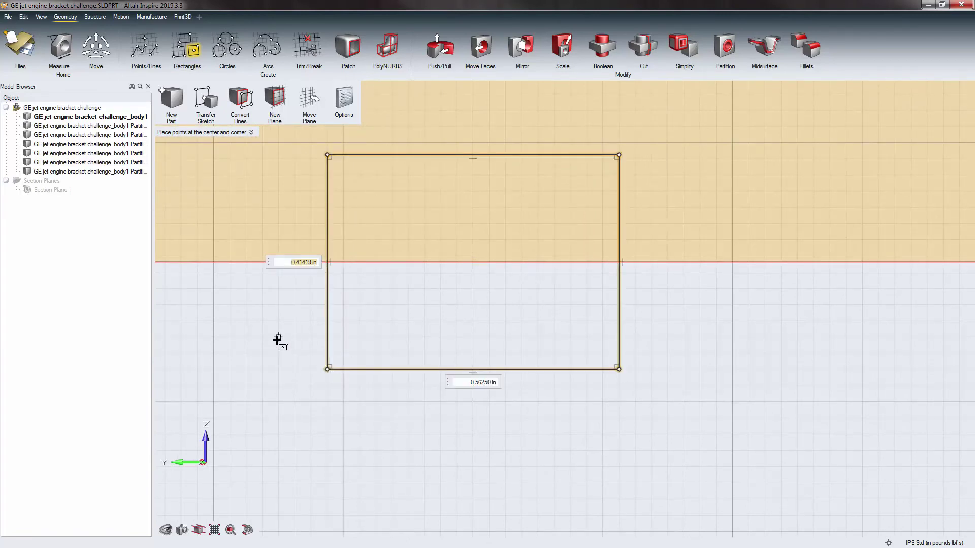
type("0.4")
key("Return")
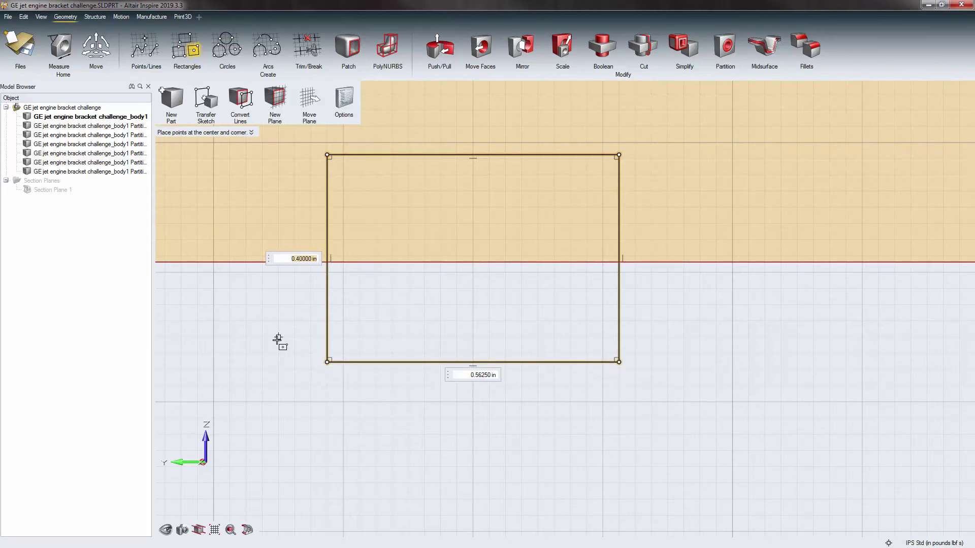
Start a second, tall rectangle and cancel it.
left_click(262, 321)
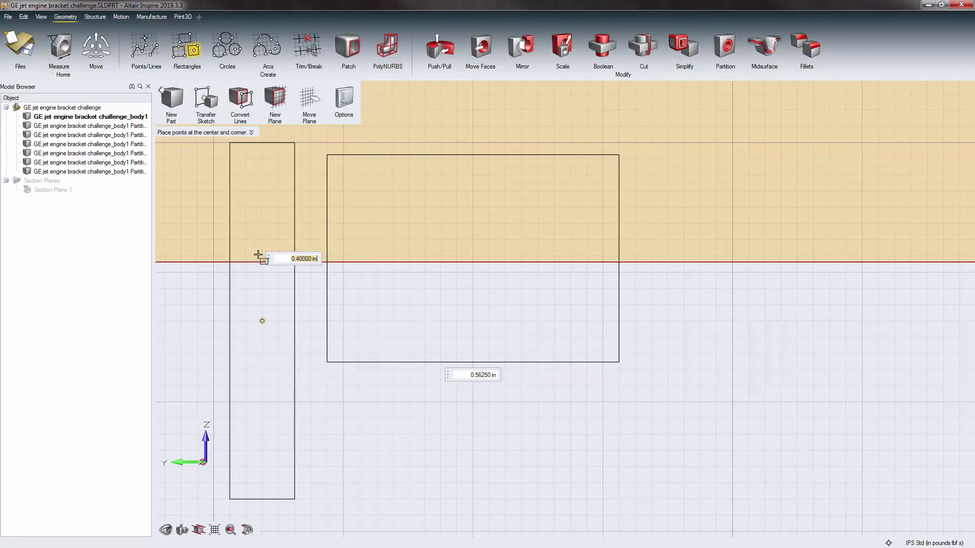
key("Escape")
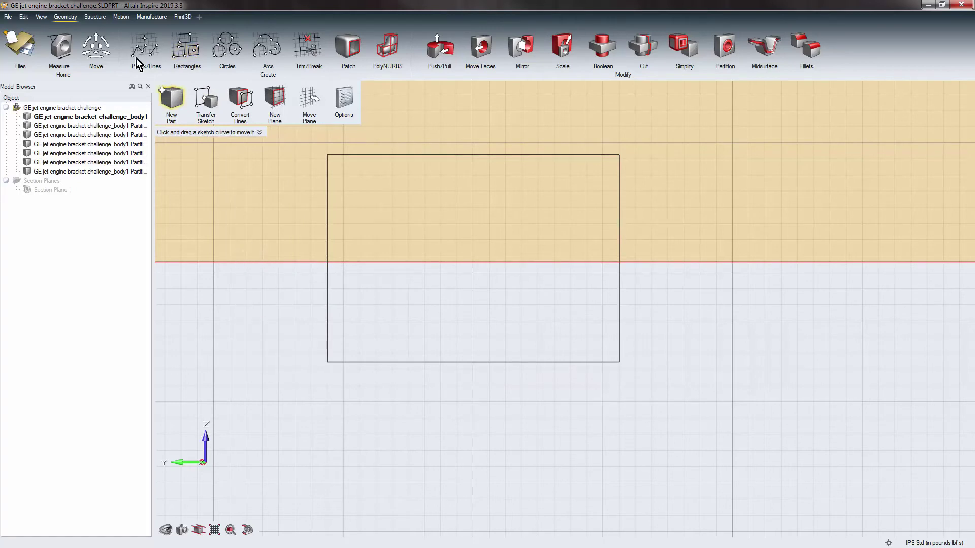
left_click(138, 63)
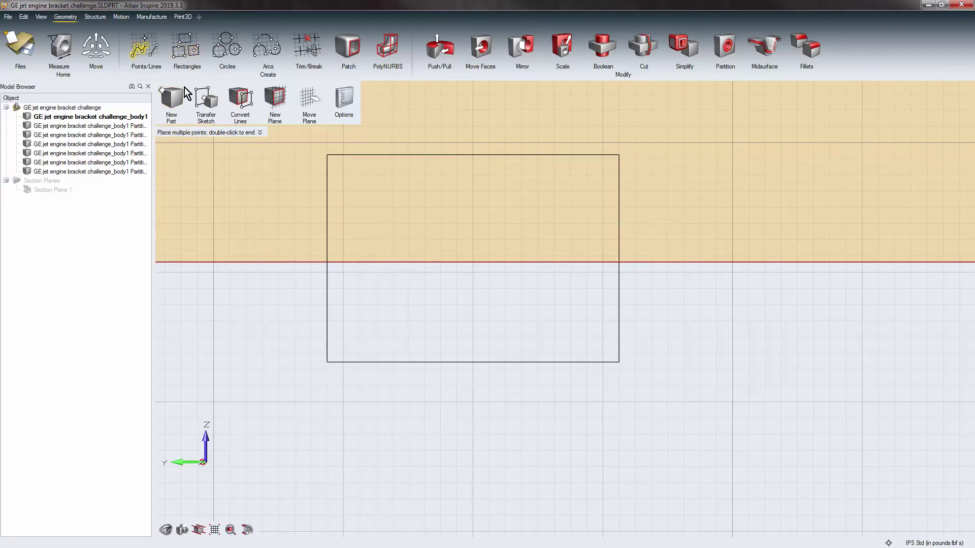
left_click(473, 482)
left_click(603, 483)
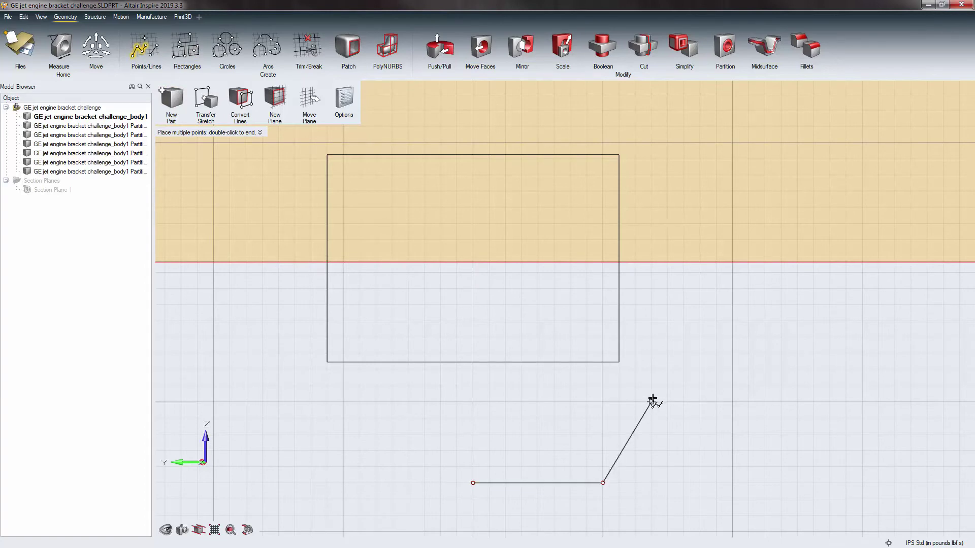
left_click(650, 402)
left_click(570, 386)
left_click(359, 418)
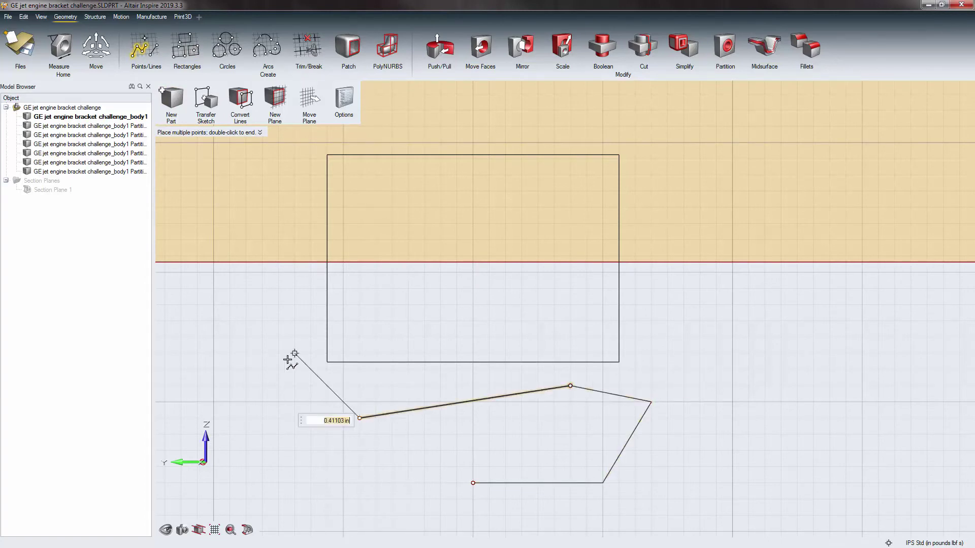
left_click(295, 353)
left_click(278, 466)
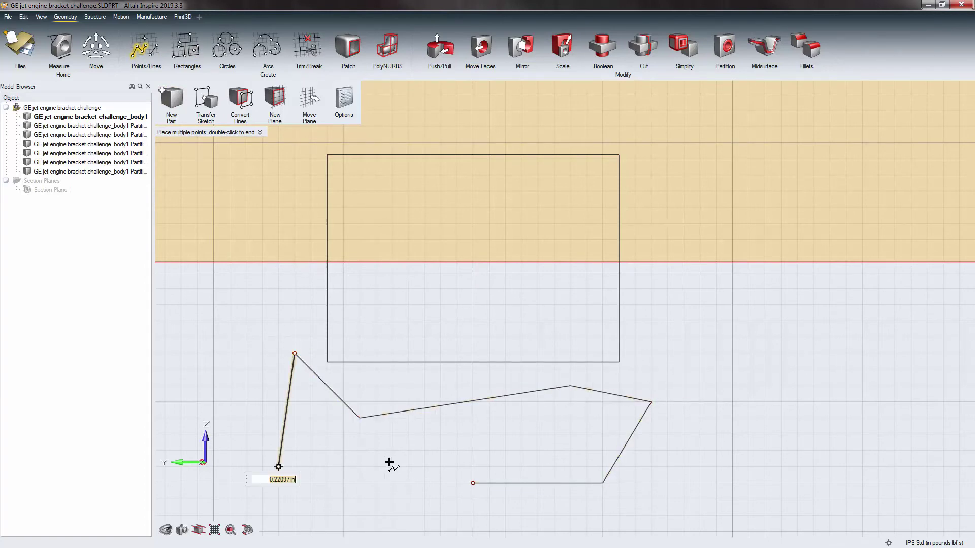
double_click(472, 451)
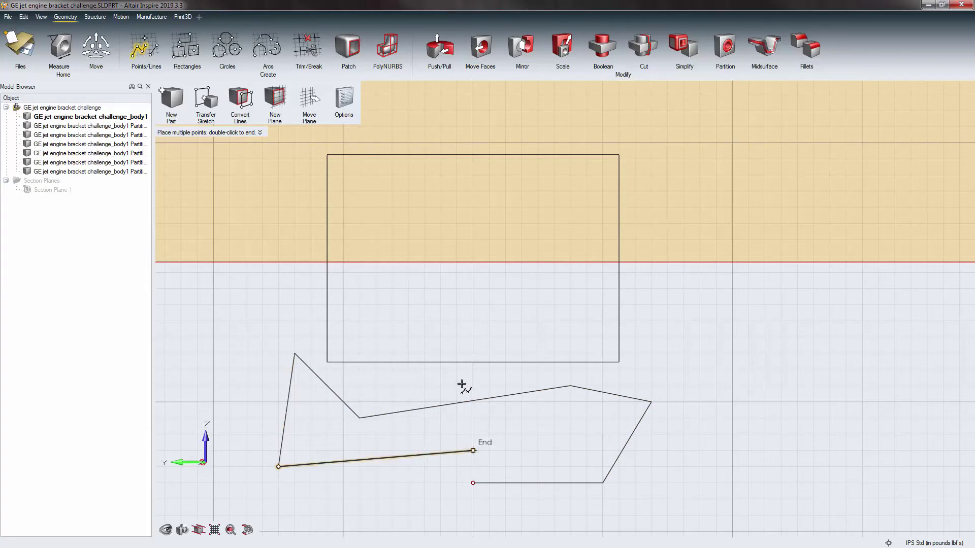
key("Escape")
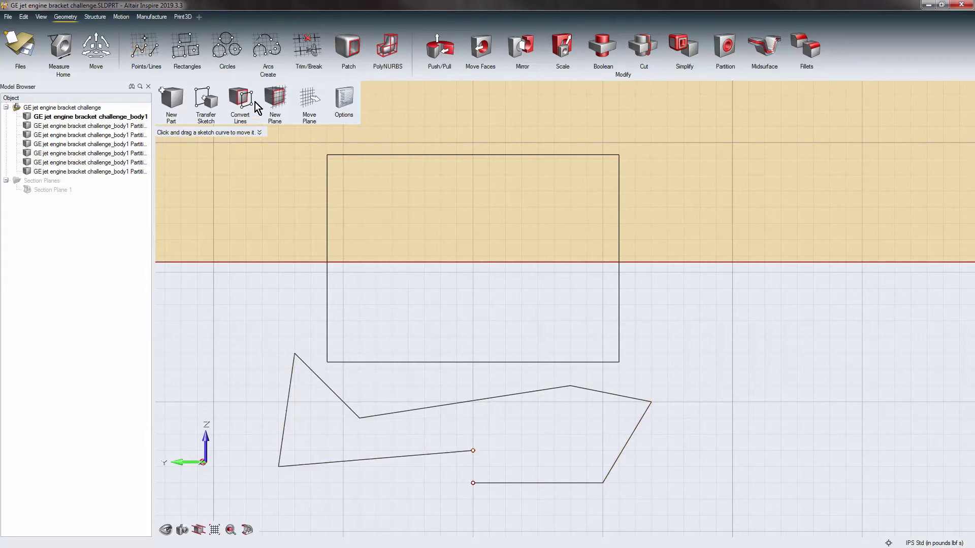
left_click(307, 47)
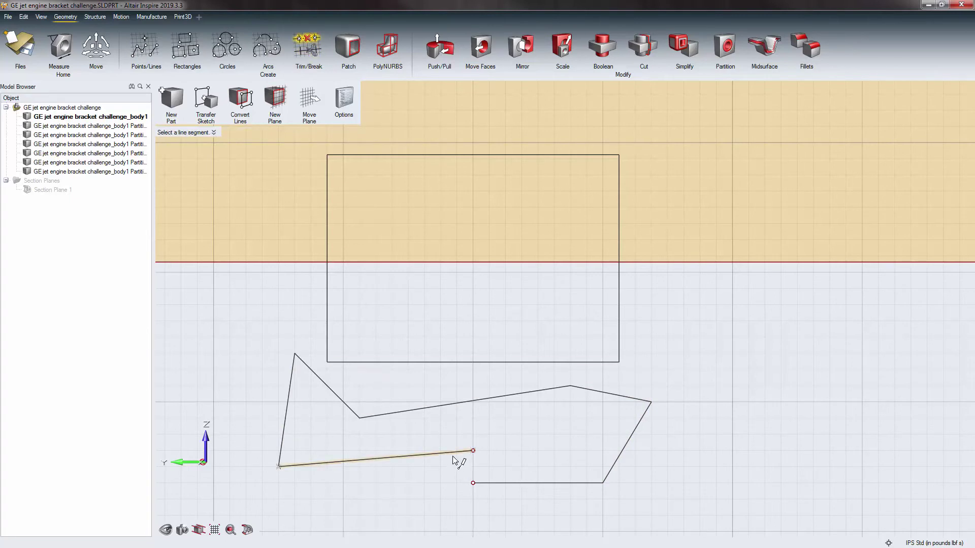
left_click(144, 48)
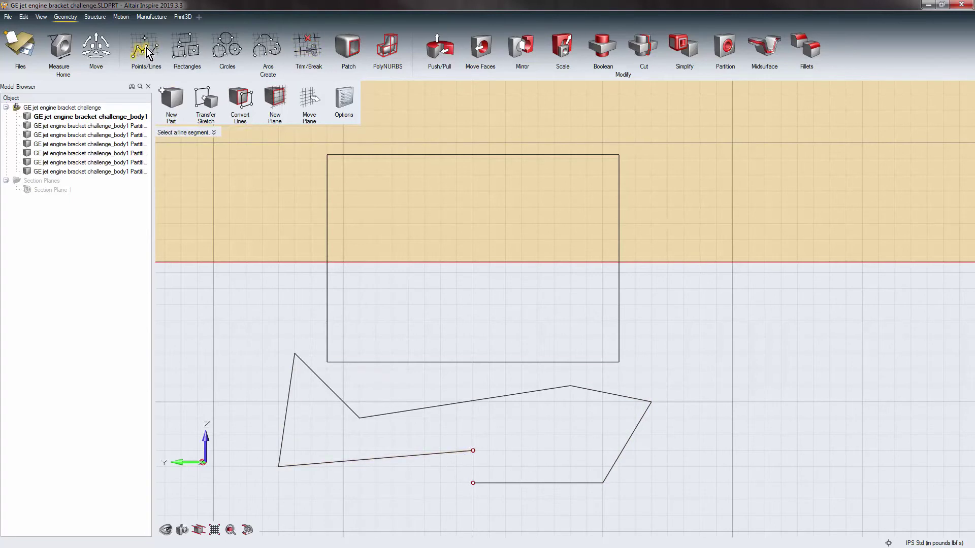
left_click(425, 385)
double_click(570, 515)
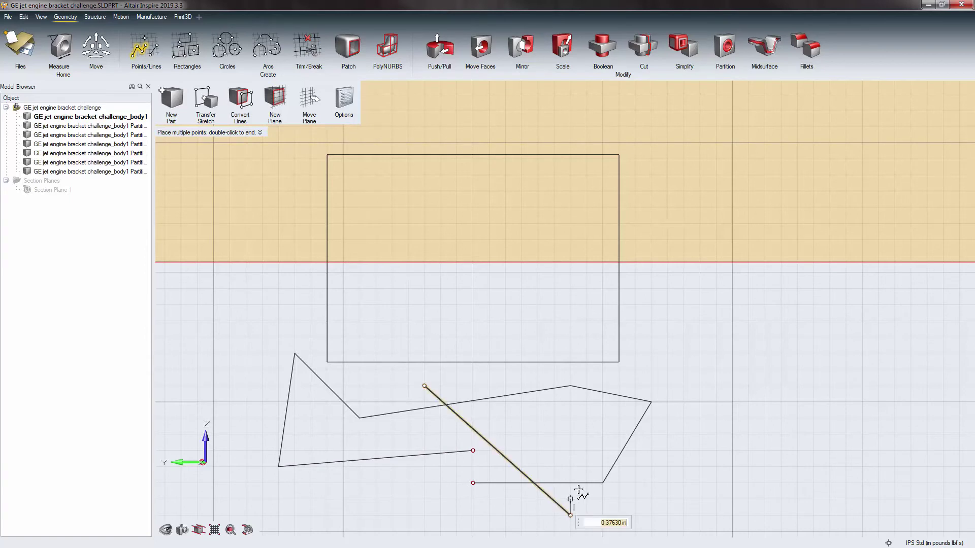
left_click(311, 44)
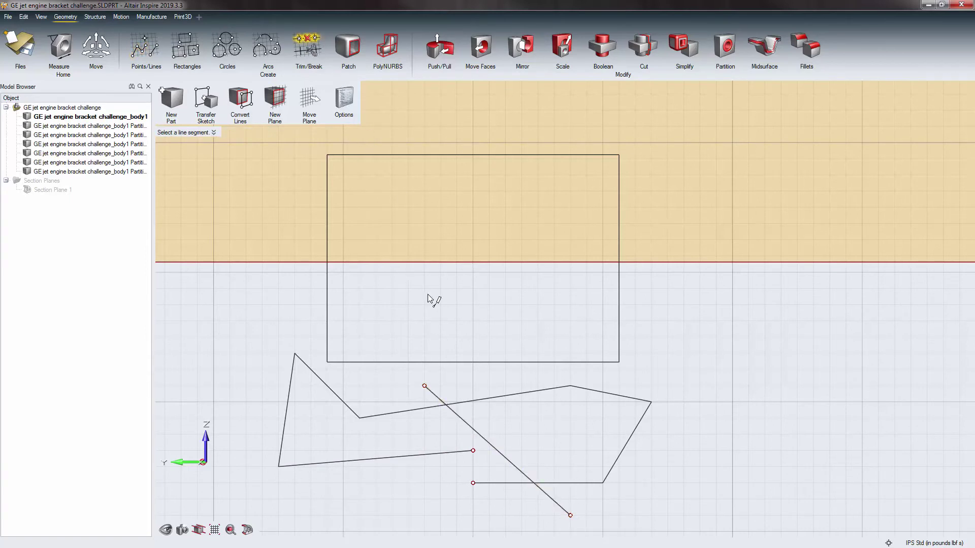
left_click(484, 442)
mouse_move(266, 381)
left_mouse_down()
mouse_move(523, 480)
mouse_move(684, 515)
left_mouse_up()
key("Delete")
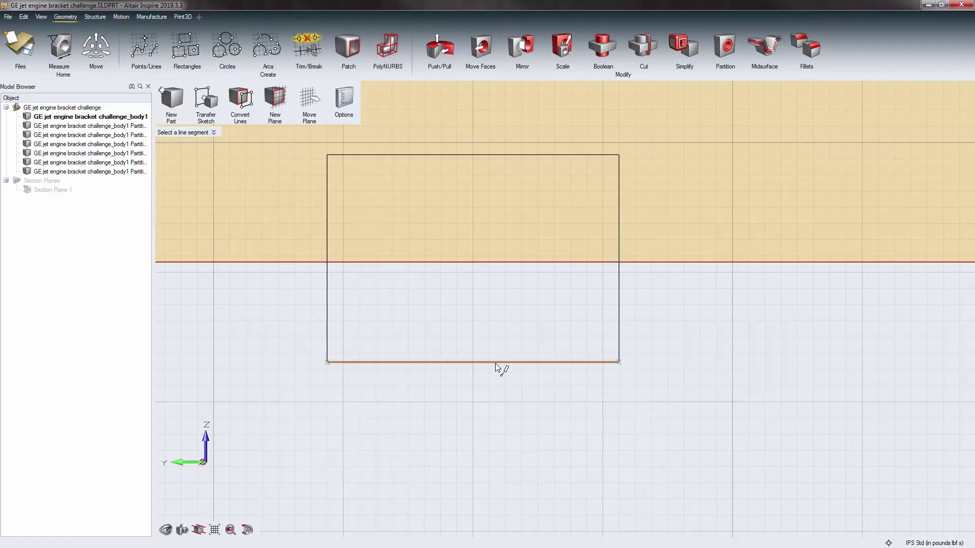
Push the sketched rectangle -0.9 in into the bracket base to cut a notch.
left_click(307, 41)
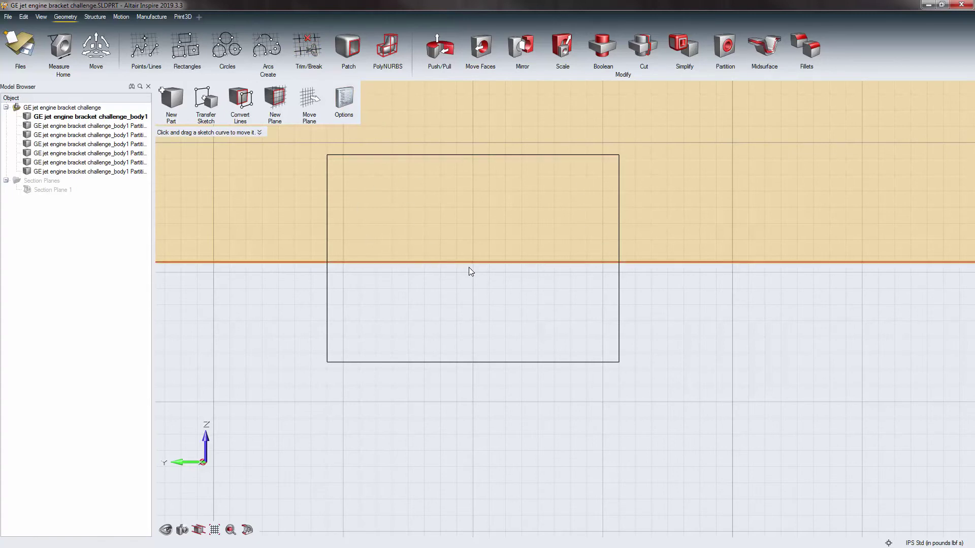
left_click(440, 48)
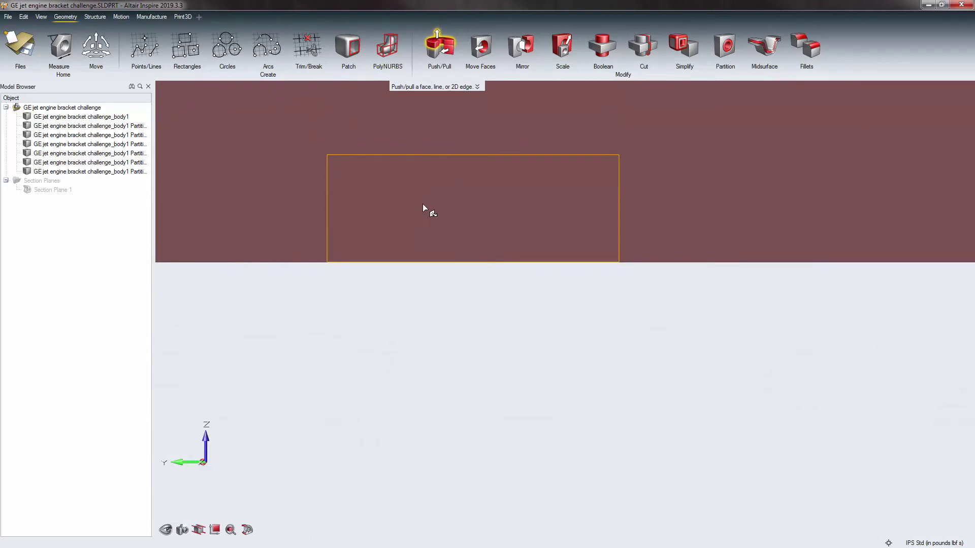
left_click(442, 204)
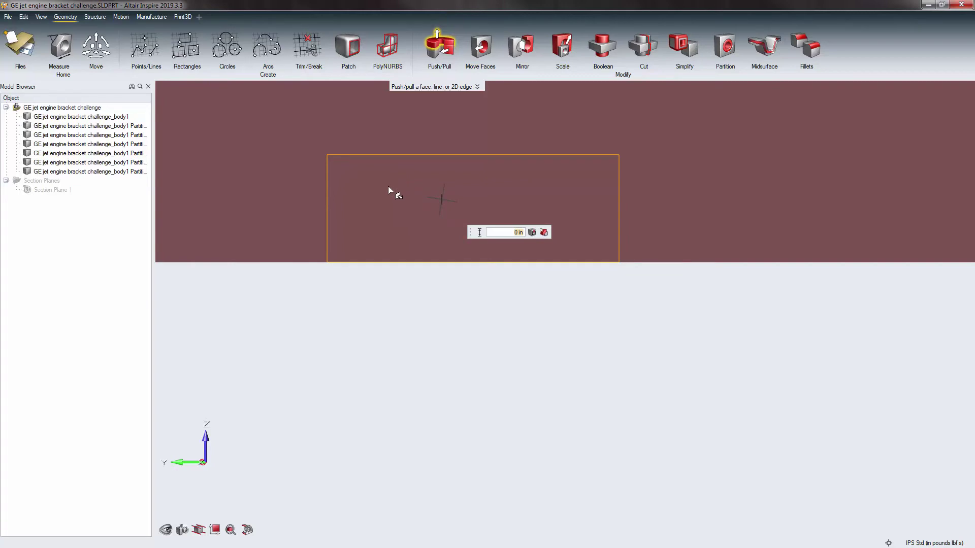
right_click_drag(391, 191, 345, 270)
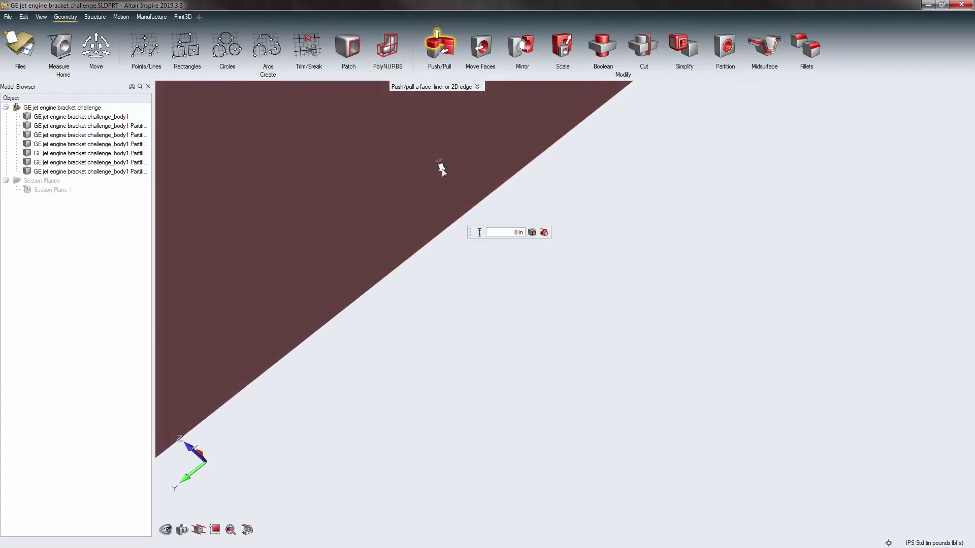
left_click_drag(442, 168, 514, 276)
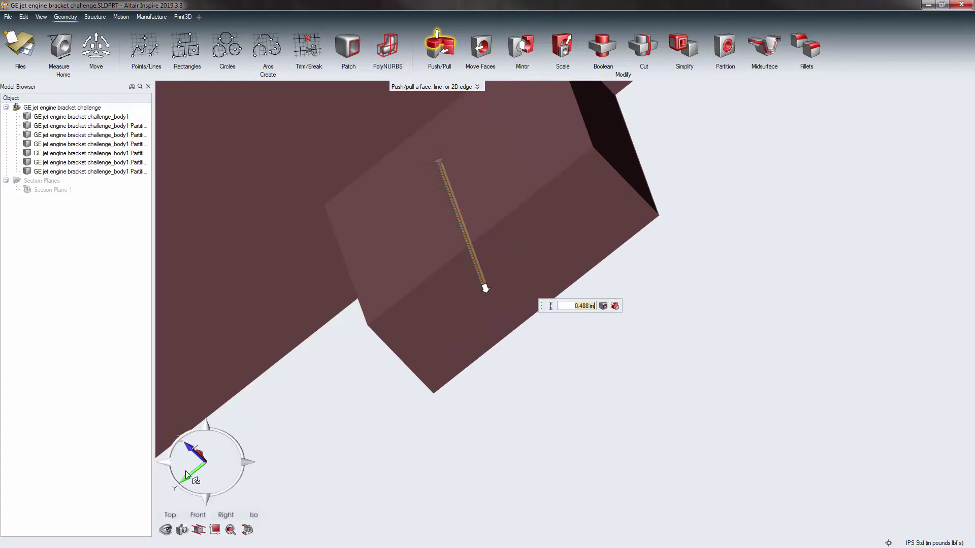
left_click(255, 516)
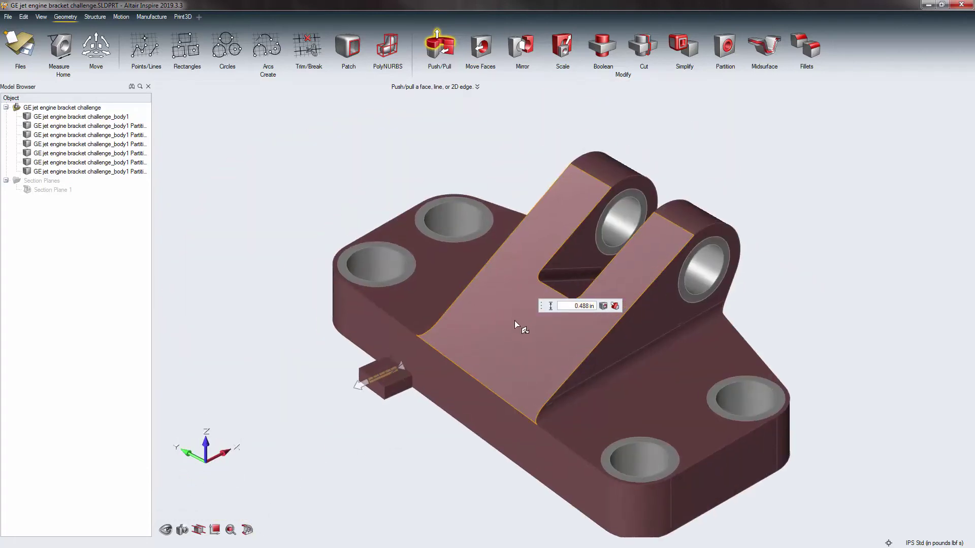
scroll(514, 320, "up", 2)
left_click_drag(385, 386, 427, 353)
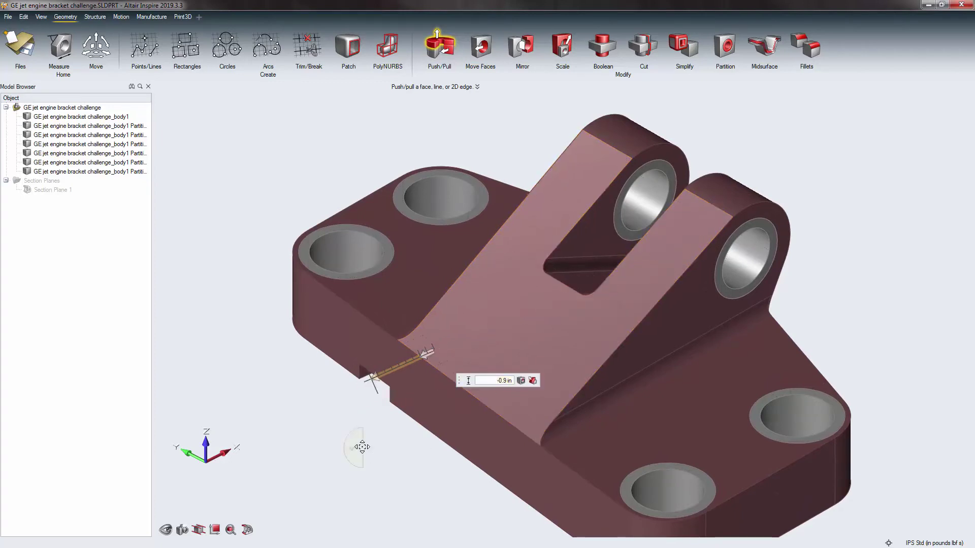
right_click_drag(353, 449, 337, 446)
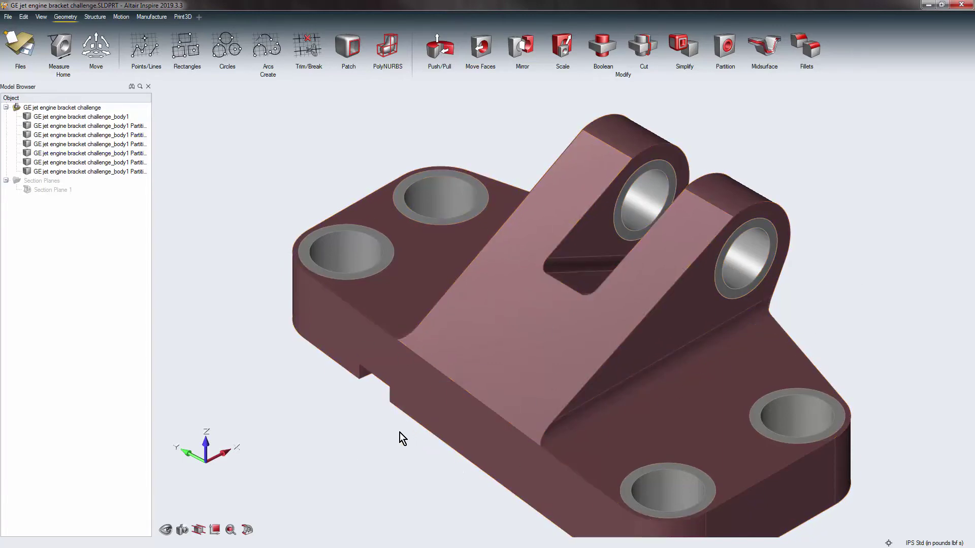
double_click(476, 437)
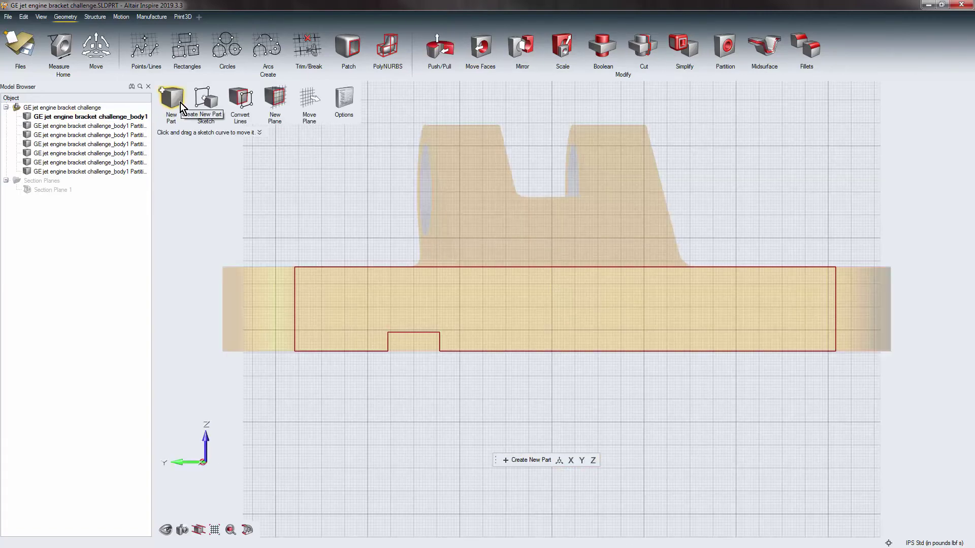
Create a new part, Part 1, to hold the sketch.
left_click(175, 97)
left_click(181, 103)
left_click(180, 103)
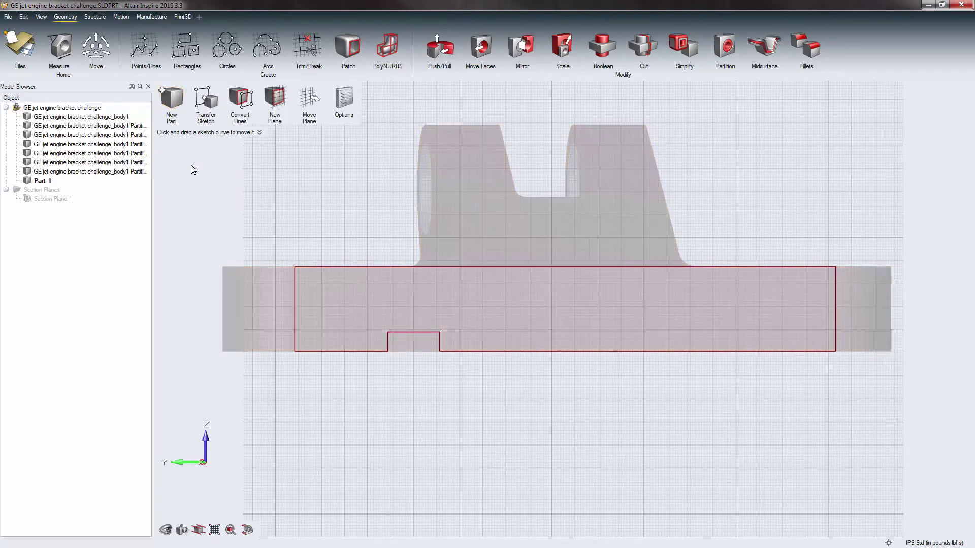
Draw a 1.07563 by 0.78919 in centre rectangle over the base's bottom edge.
left_click(187, 47)
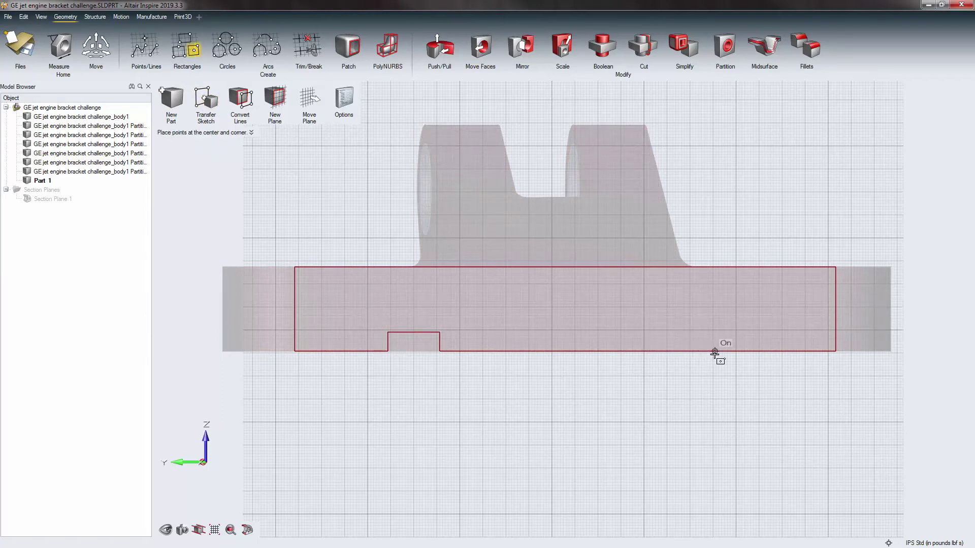
left_click(690, 352)
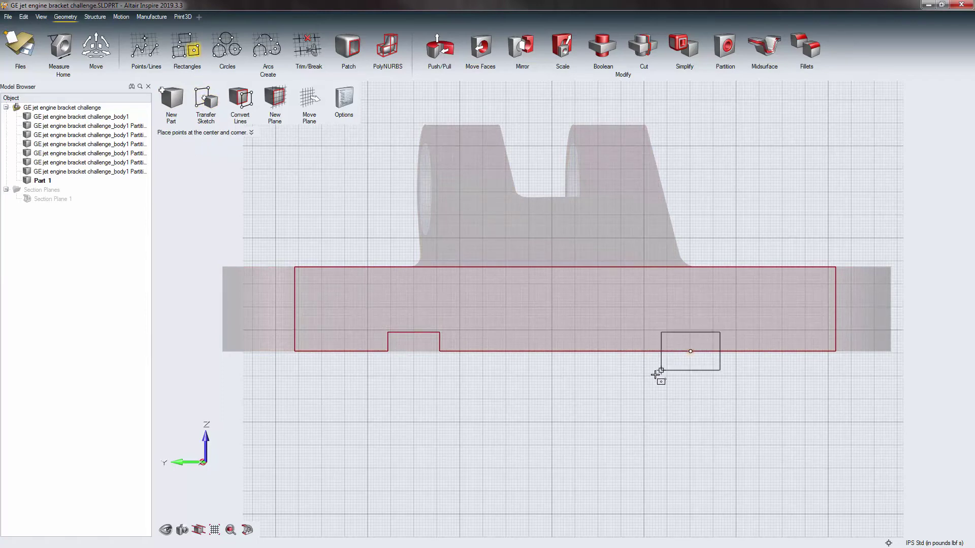
left_click(641, 388)
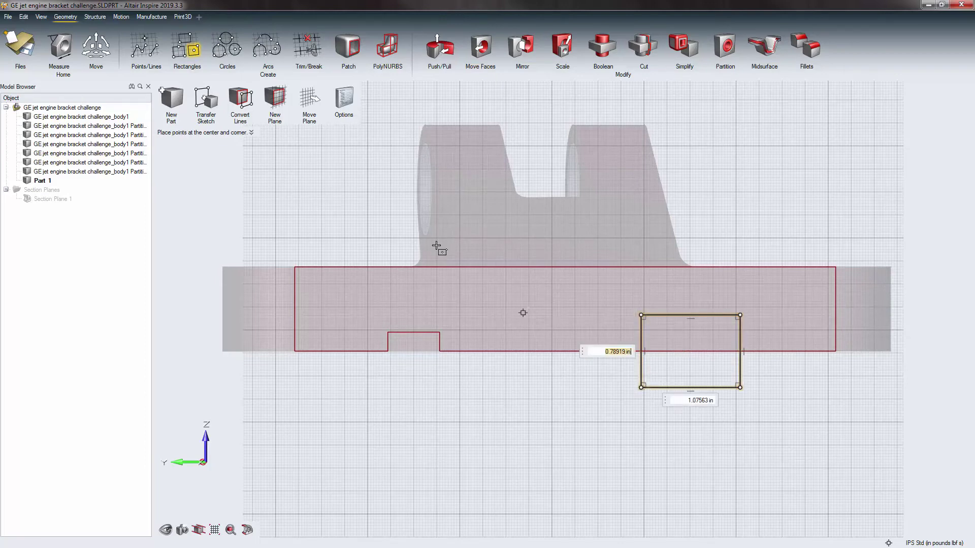
left_click(440, 47)
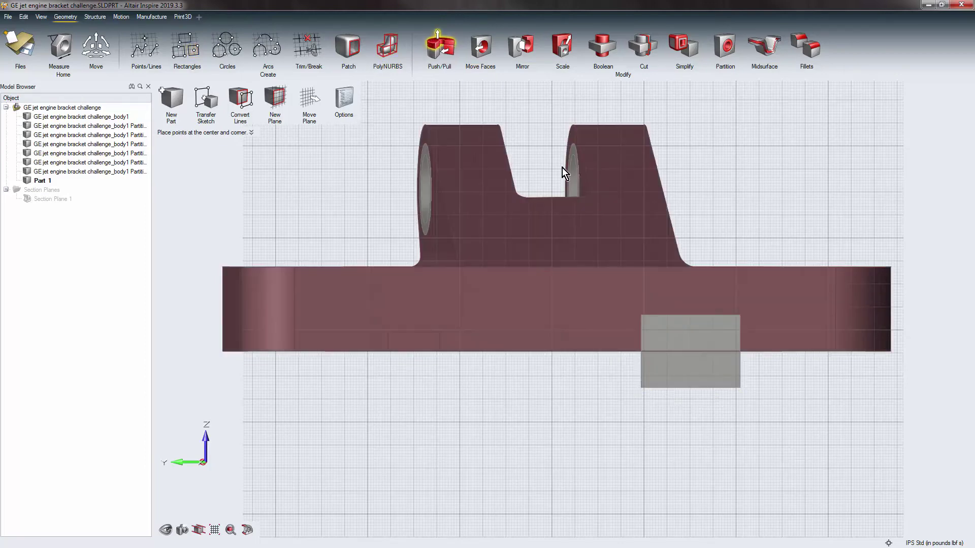
In isometric view, extrude Part 1's rectangle about -4.9 in into a block through the base.
mouse_move(207, 463)
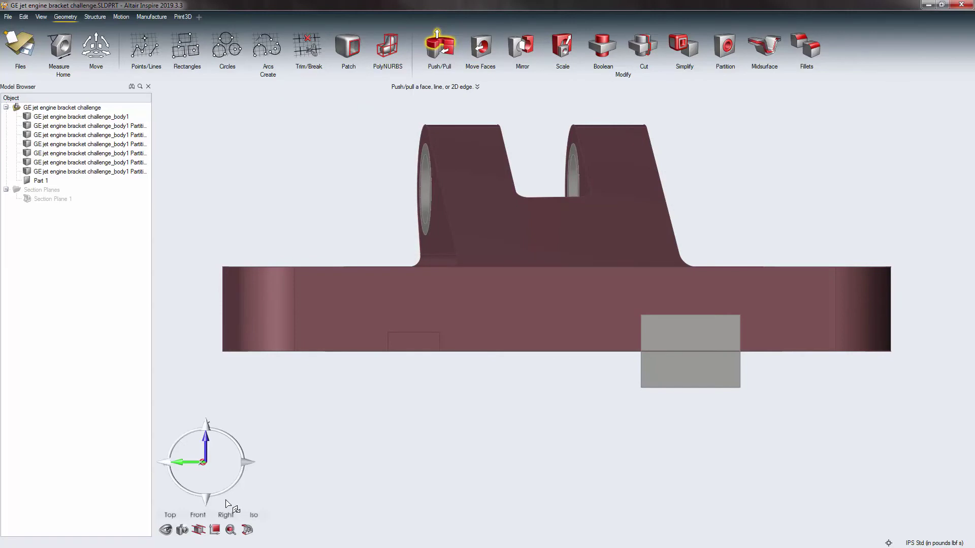
left_click(251, 515)
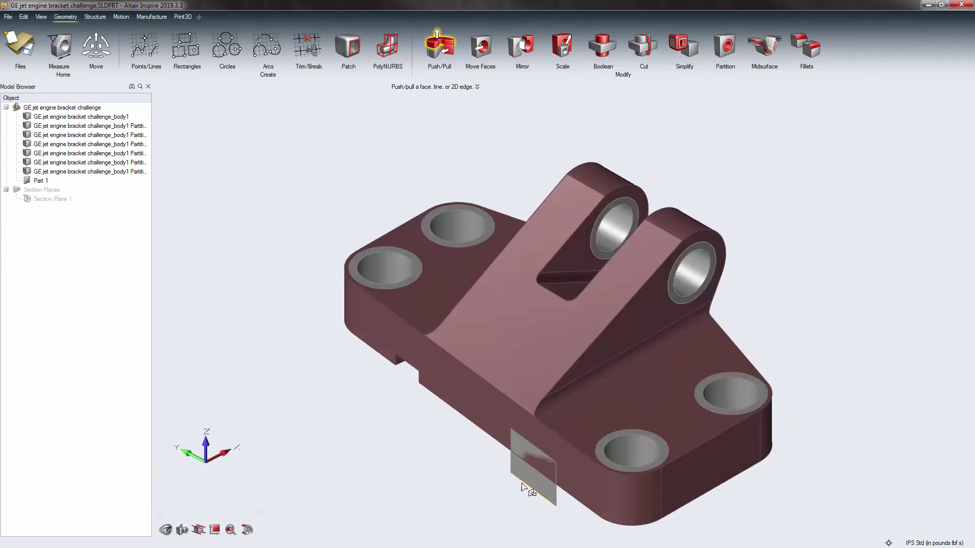
mouse_move(530, 482)
left_mouse_down()
mouse_move(521, 486)
mouse_move(787, 352)
left_mouse_up()
key("Escape")
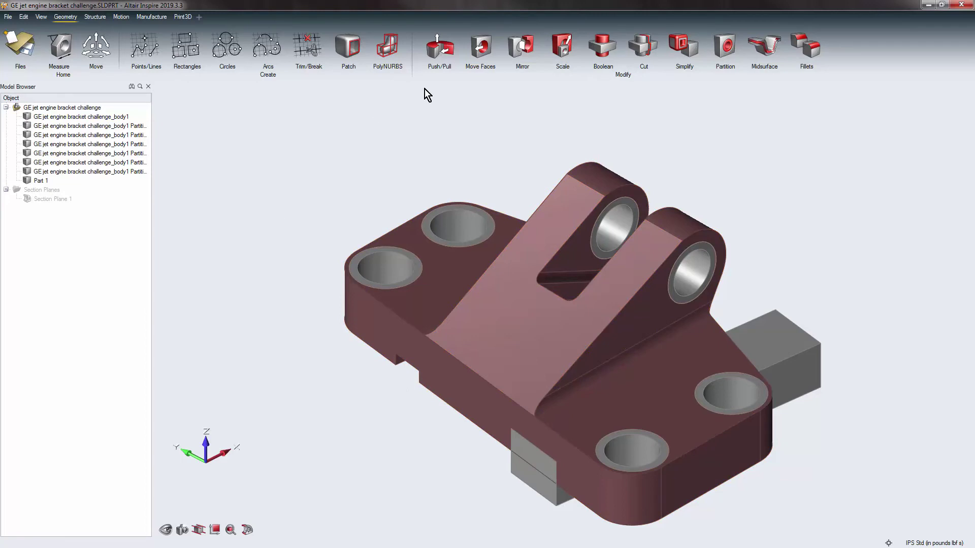
Cut the grey block into two pieces with a plane at its midpoint.
left_click(646, 69)
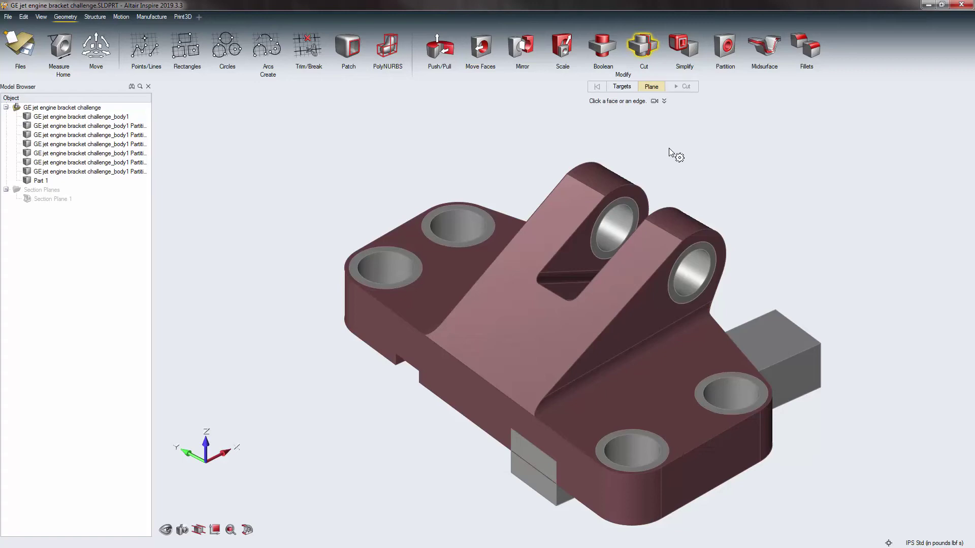
left_click(622, 88)
left_click(775, 352)
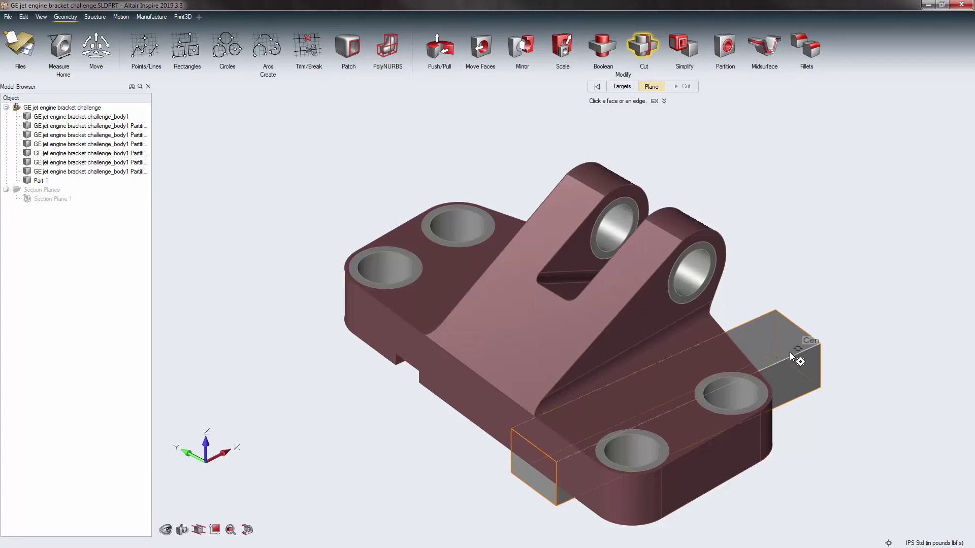
left_click(791, 325)
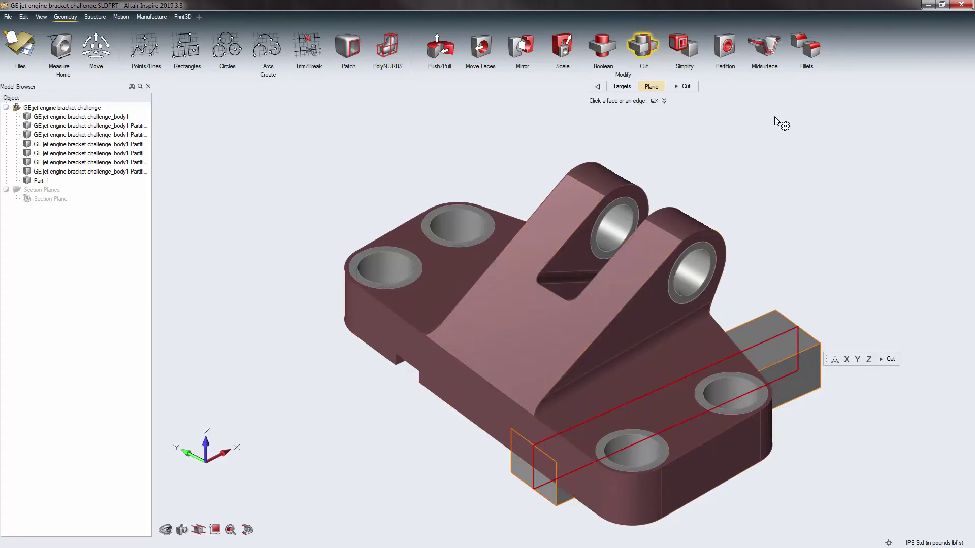
left_click(689, 88)
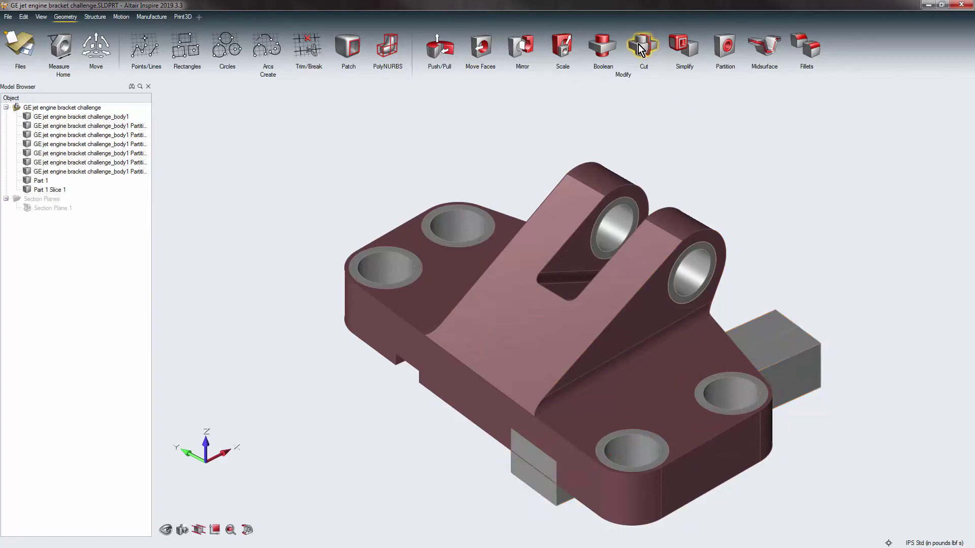
Check Part 1 and Part 1 Slice 1 in the model browser.
left_click(36, 182)
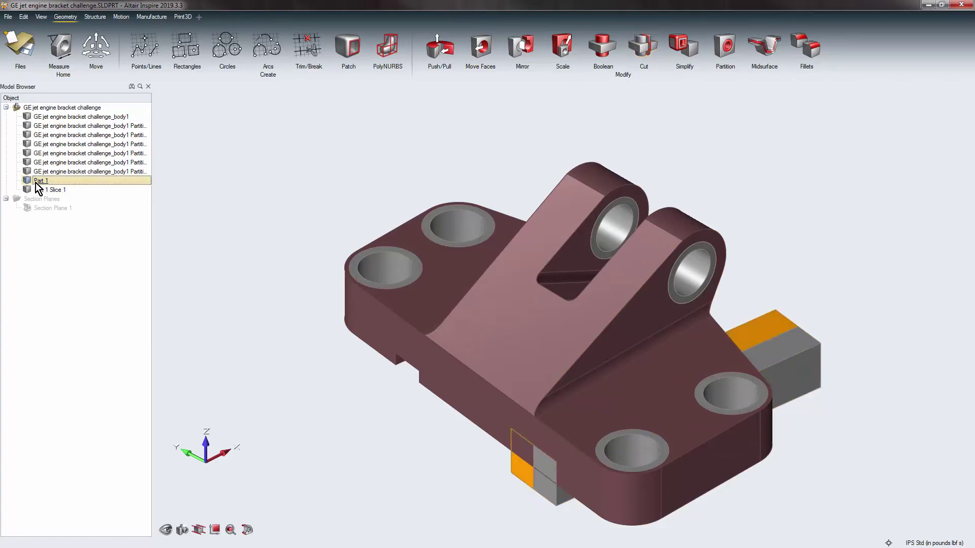
left_click(36, 191)
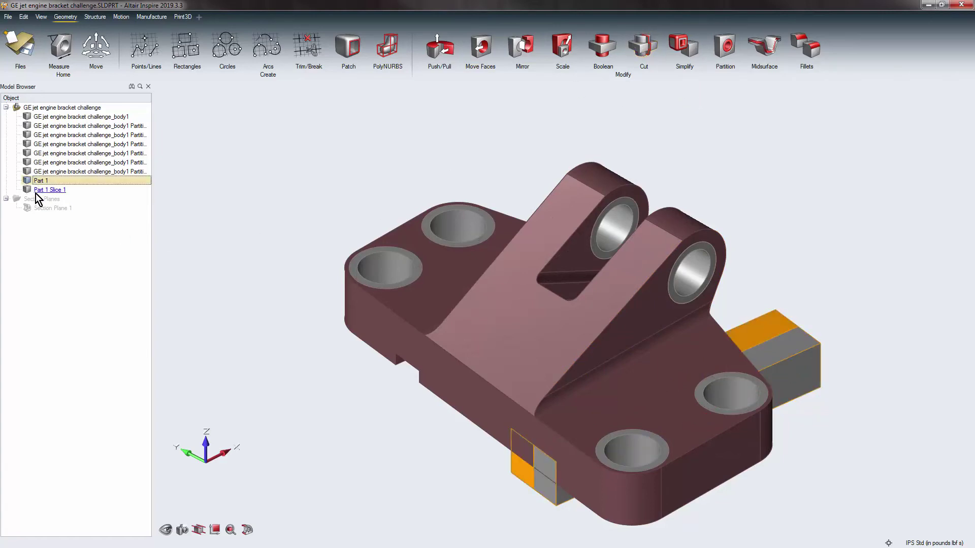
left_click(440, 150)
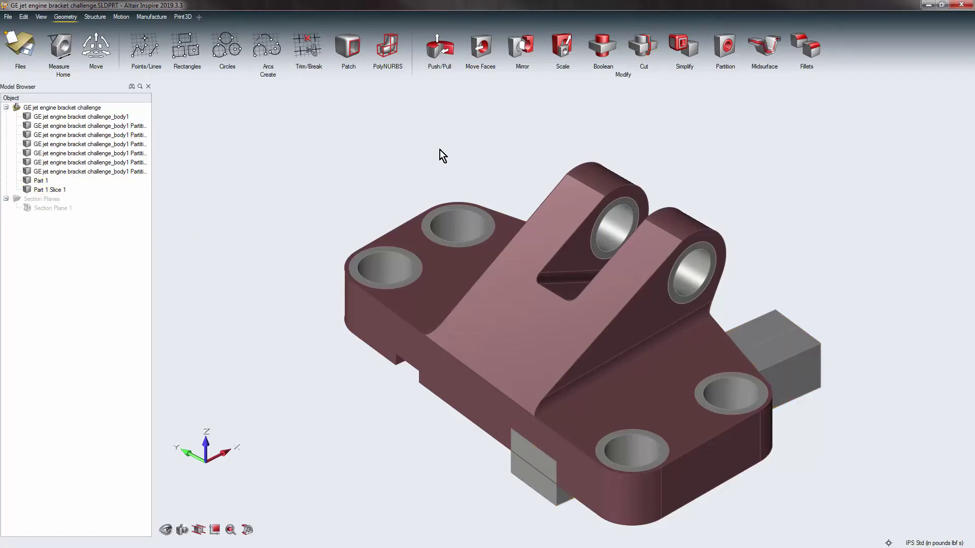
left_click(598, 48)
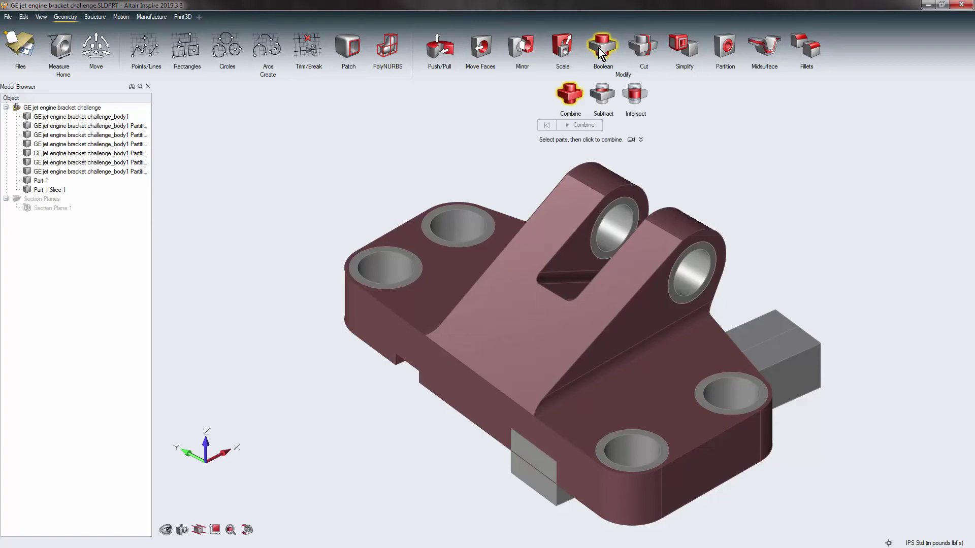
Boolean-subtract Part 1 Slice 1 from the bracket body1.
left_click(599, 96)
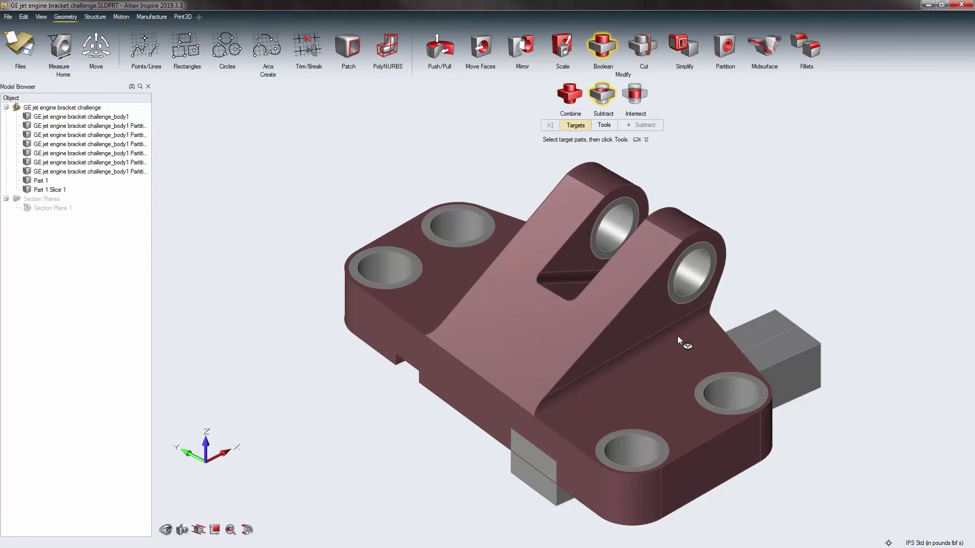
left_click(615, 318)
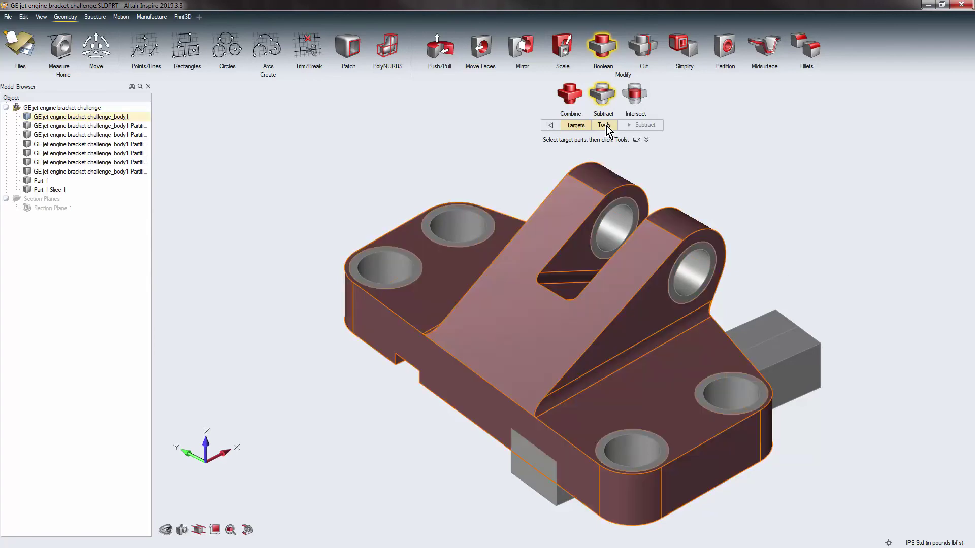
left_click(606, 125)
left_click(805, 384)
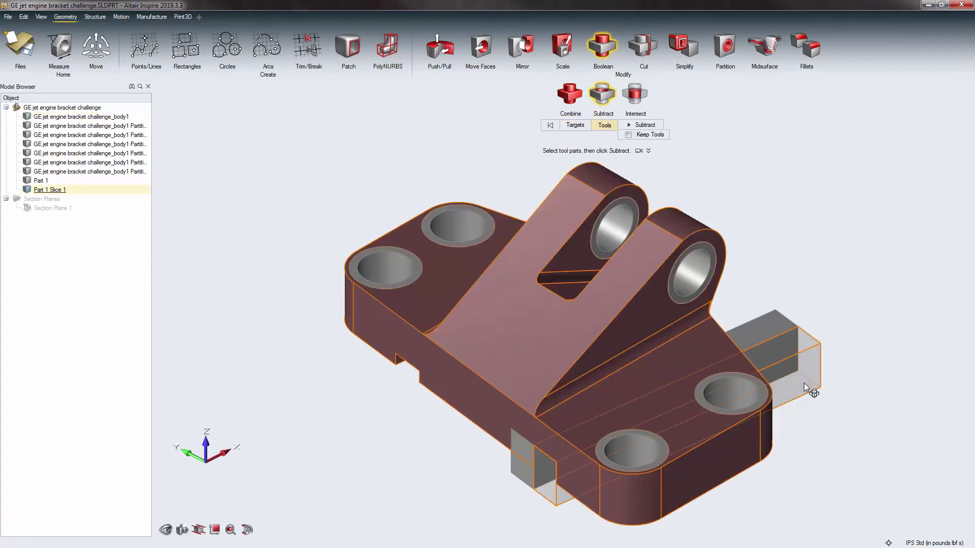
left_click(658, 125)
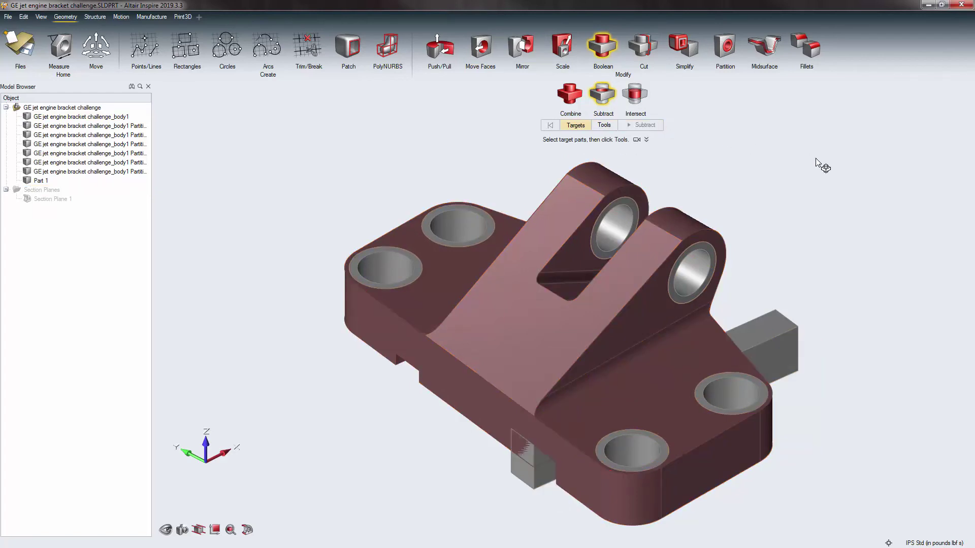
left_click(604, 38)
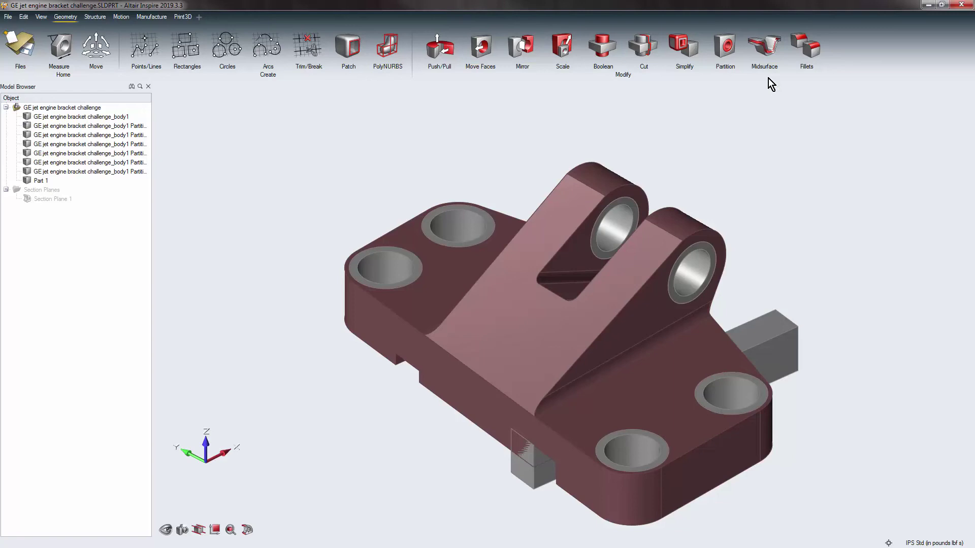
Extract a midsurface from the thin grey Part 1 block.
left_click(763, 48)
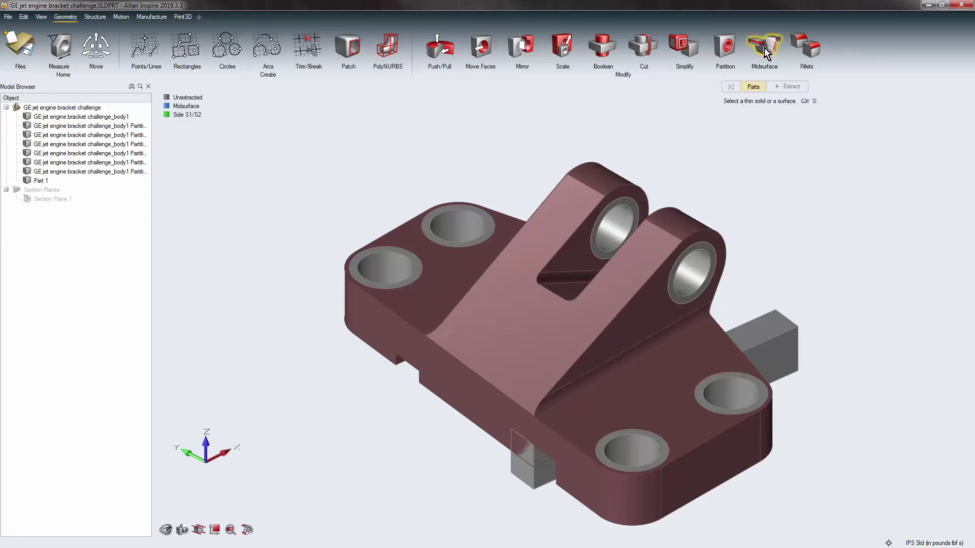
left_click(775, 357)
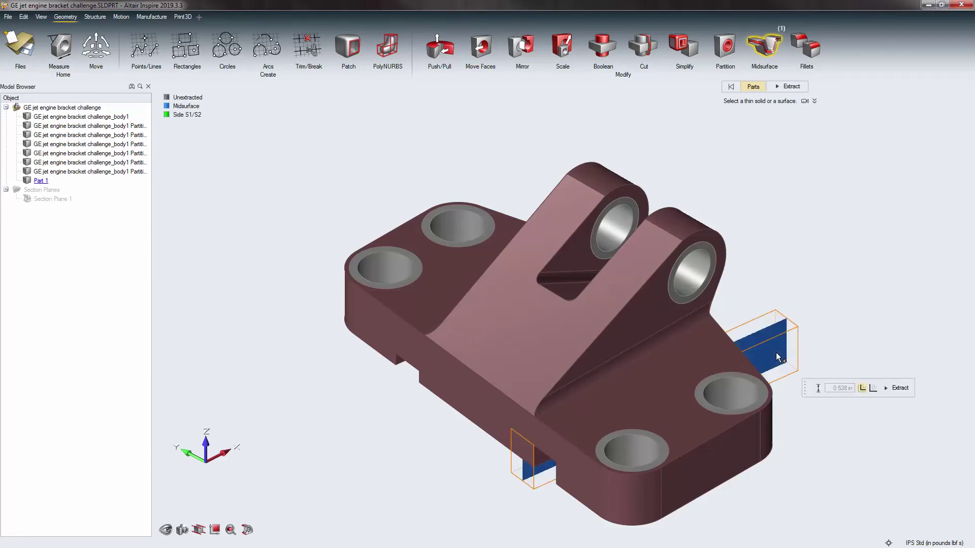
right_click_drag(776, 355, 770, 357)
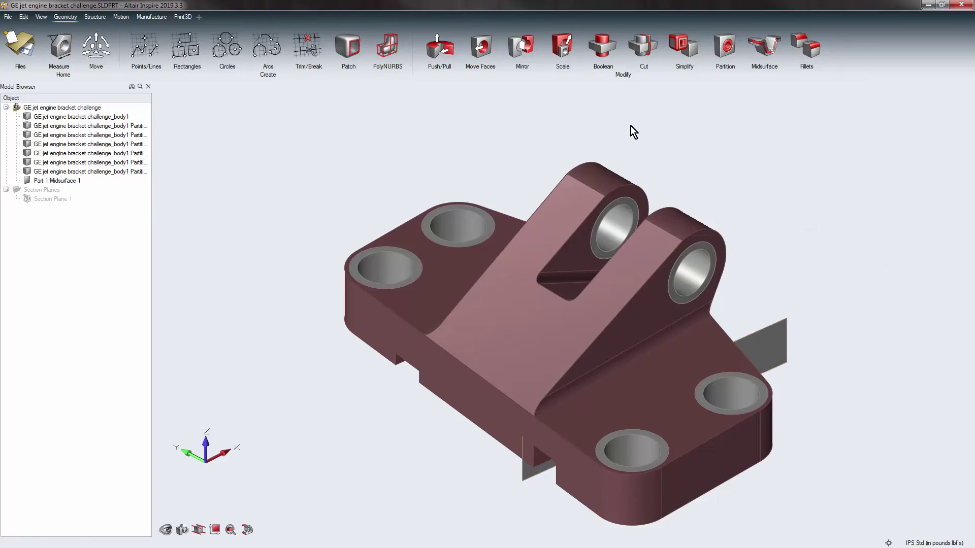
Check Part 1 Midsurface 1's properties, confirming its 0.53782 in thickness.
left_click(65, 182)
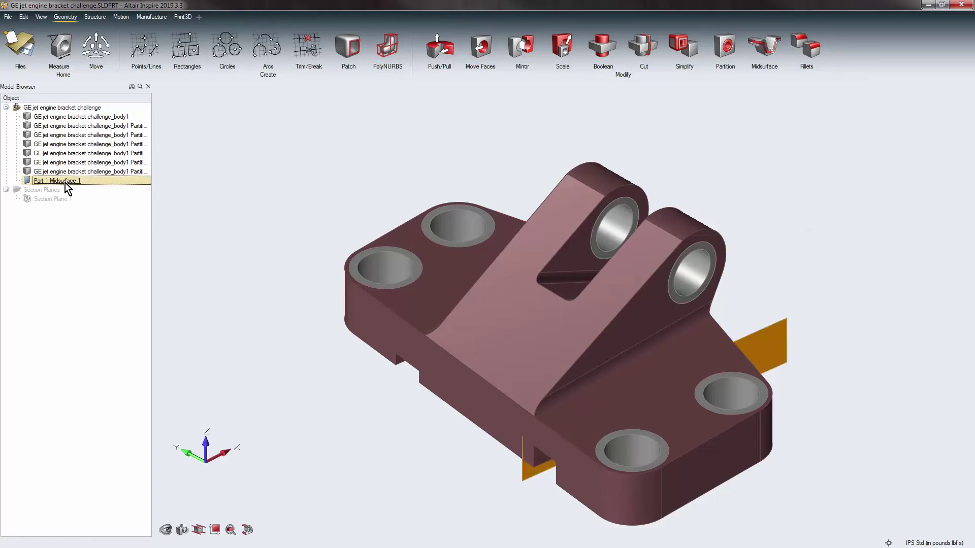
right_click(65, 181)
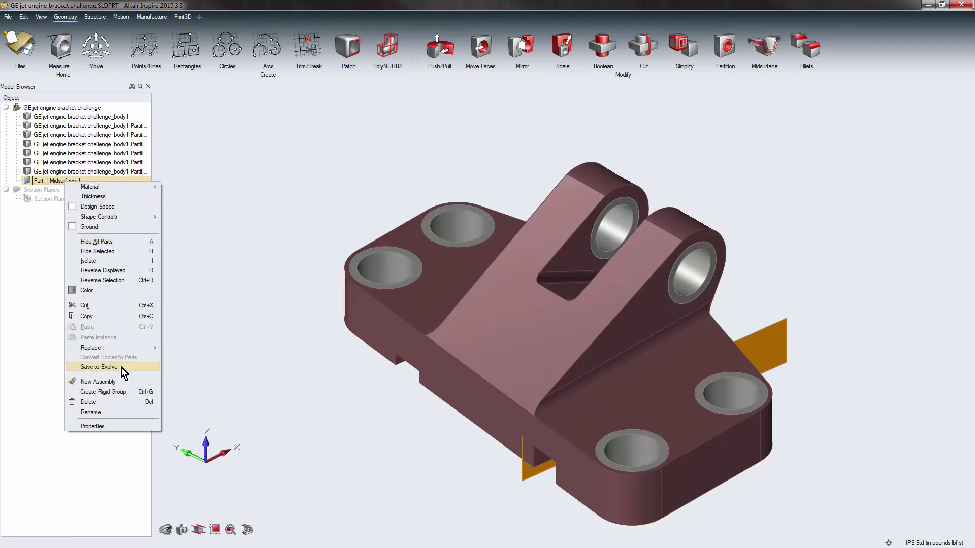
left_click(122, 426)
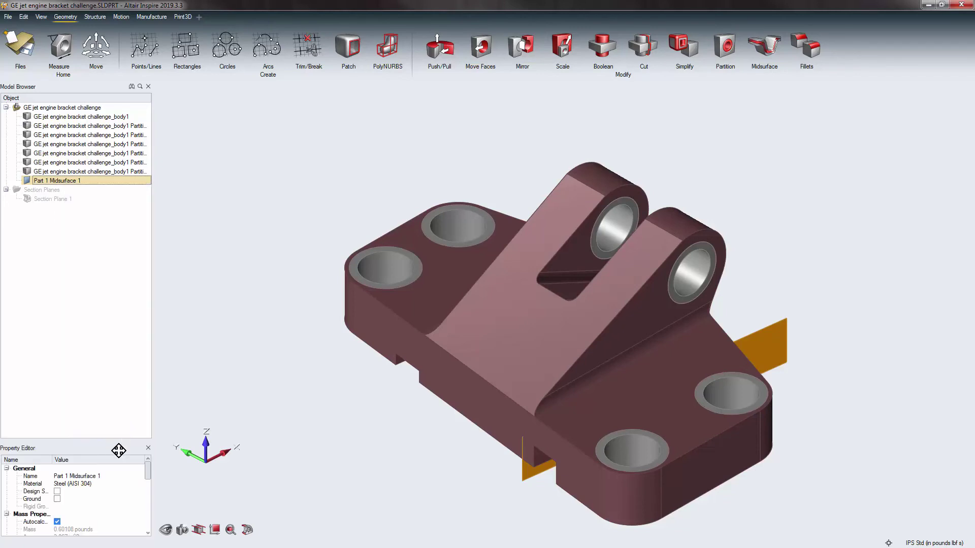
left_click_drag(119, 445, 111, 244)
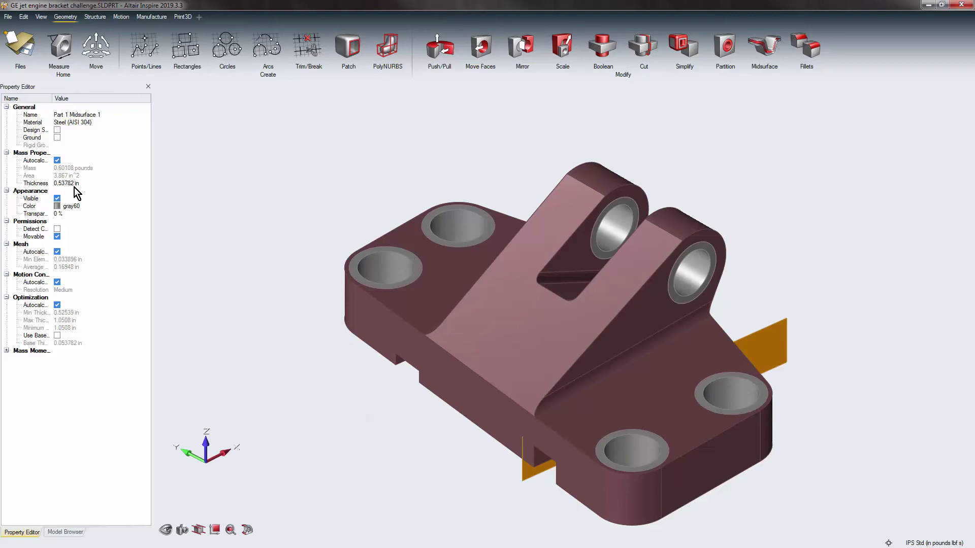
left_click(363, 411)
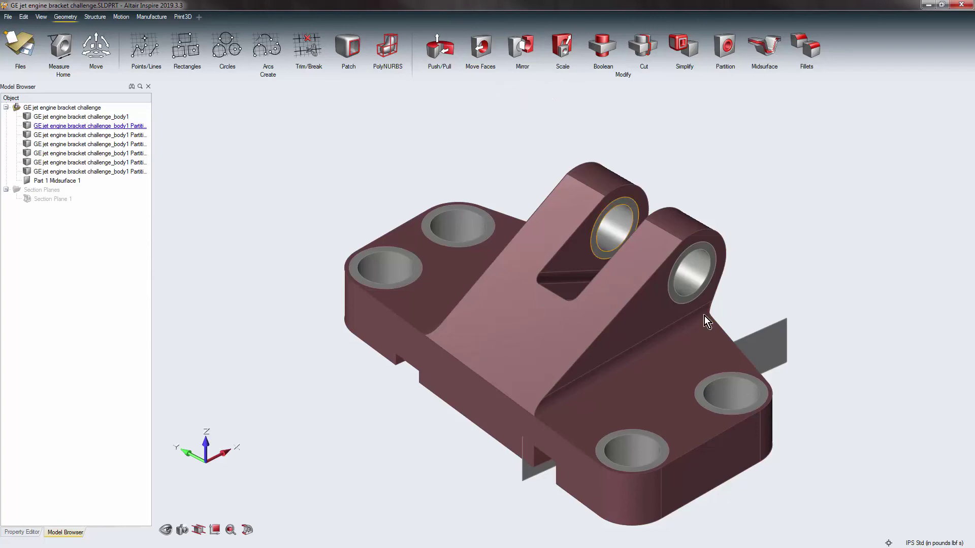
left_click(729, 394)
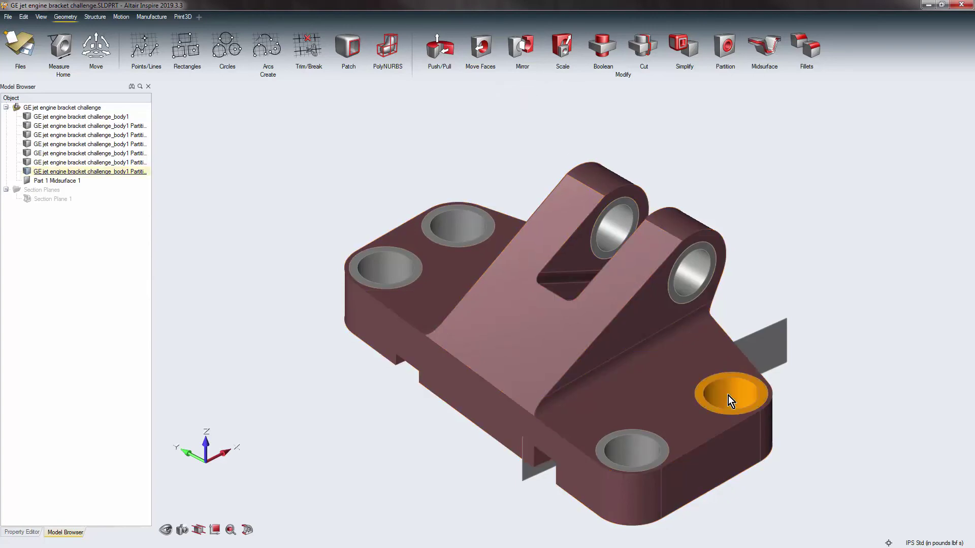
right_click(130, 172)
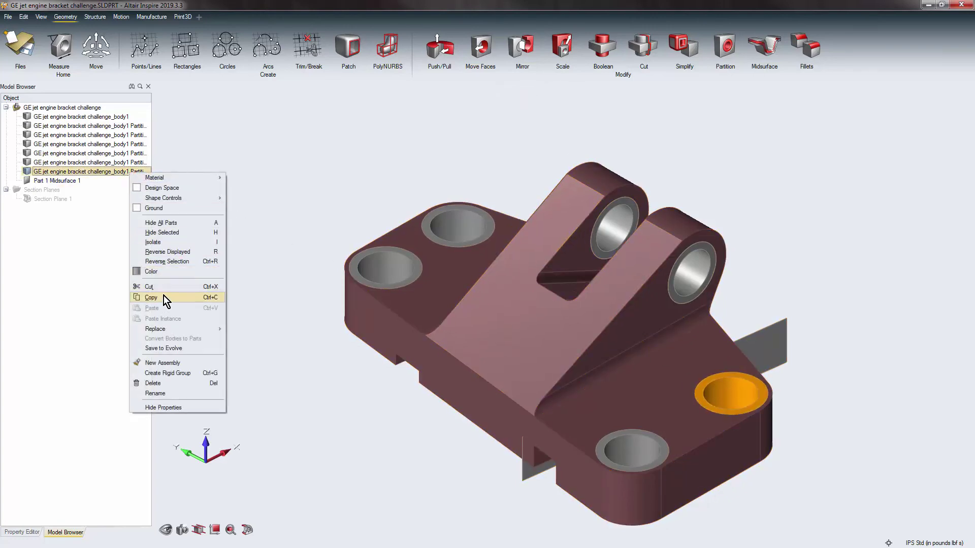
left_click(180, 232)
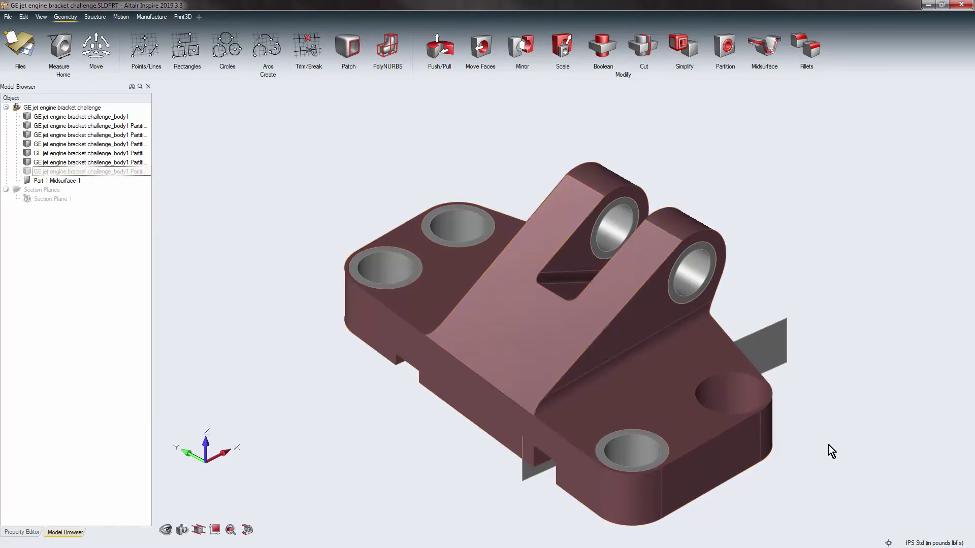
scroll(792, 421, "up", 5)
scroll(792, 381, "up", 3)
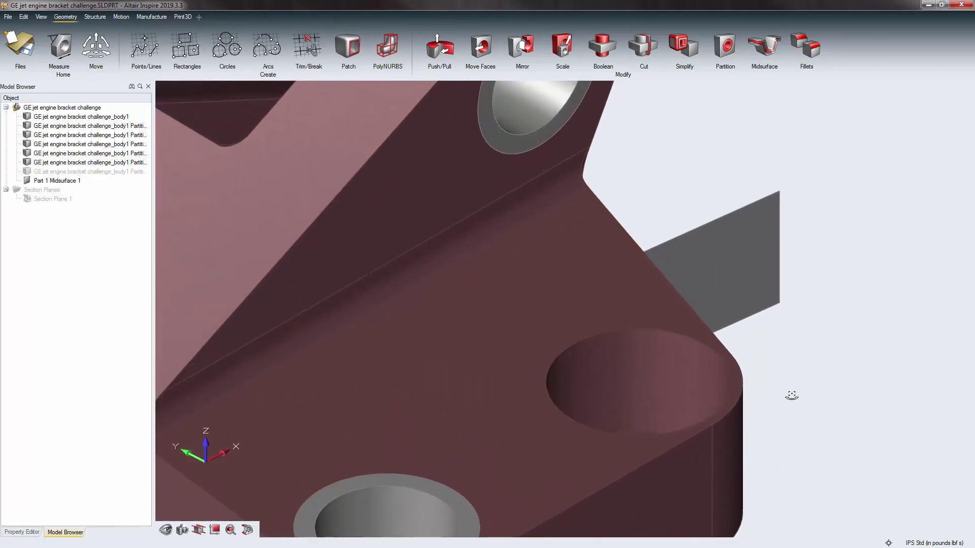
right_click_drag(792, 396, 774, 439)
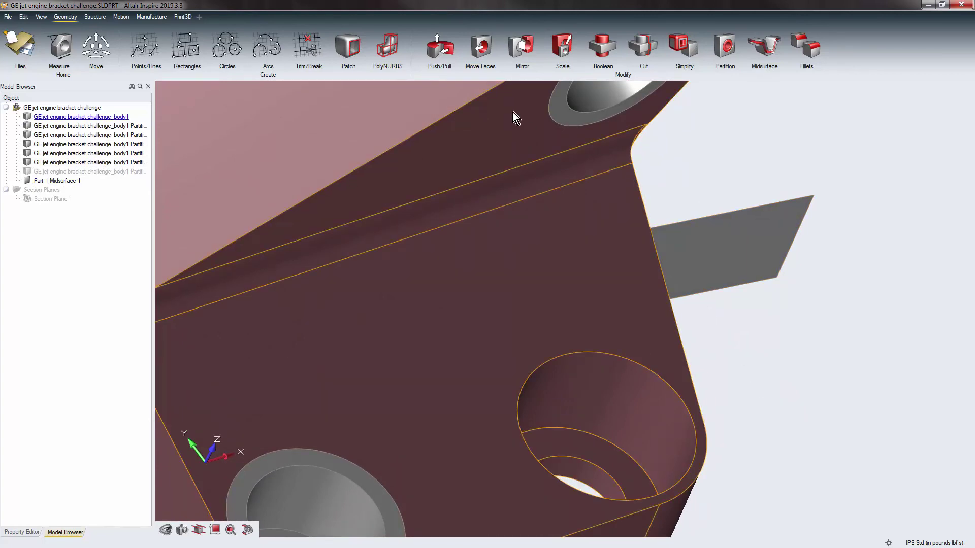
left_click(481, 51)
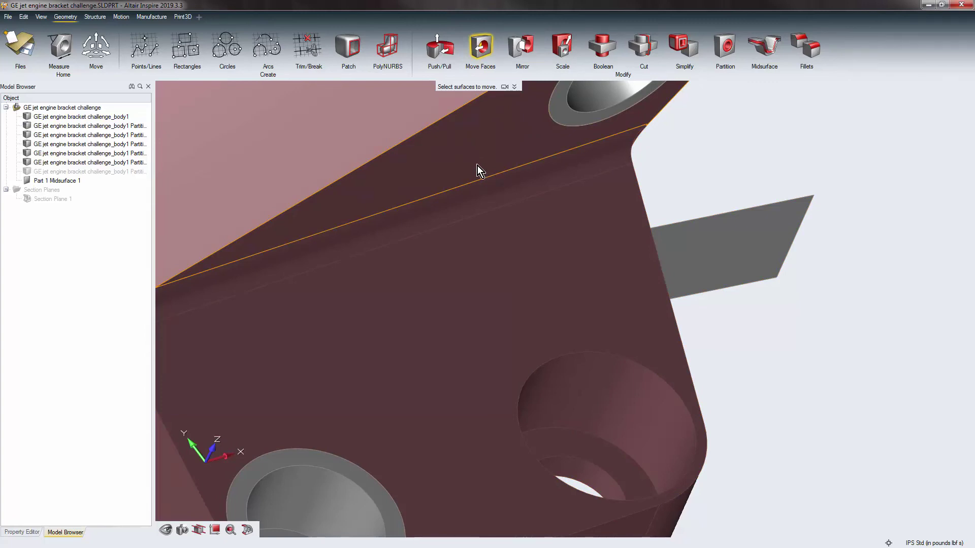
left_click(596, 485)
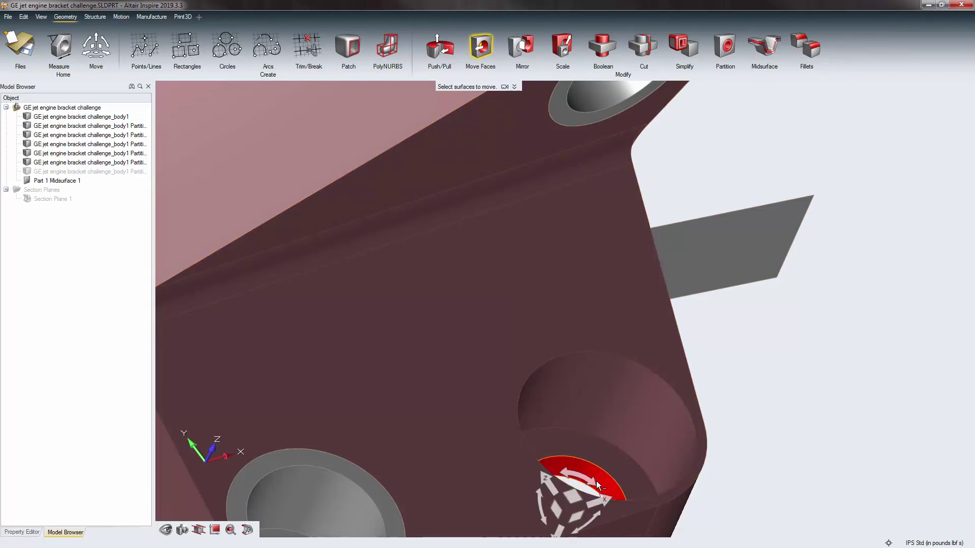
left_click(635, 415)
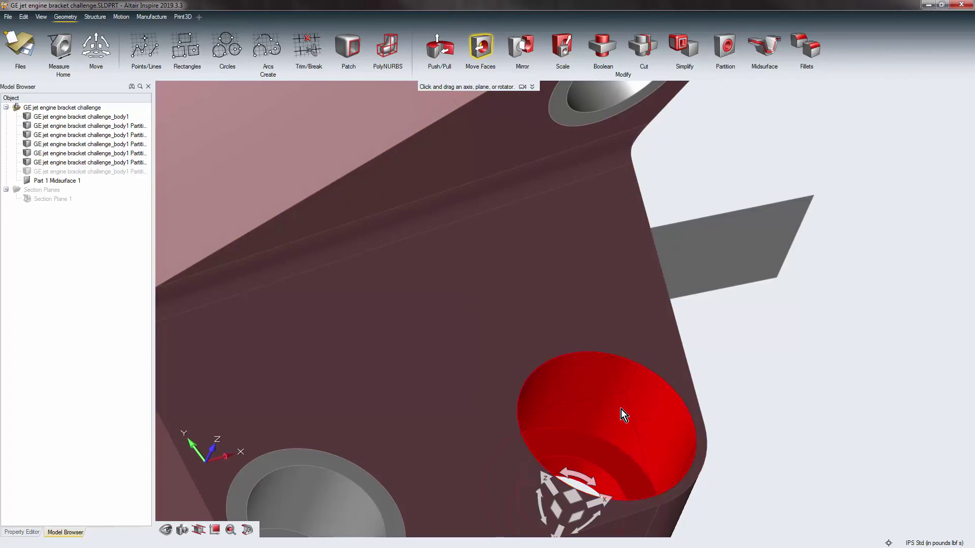
left_click(616, 415, "ctrl")
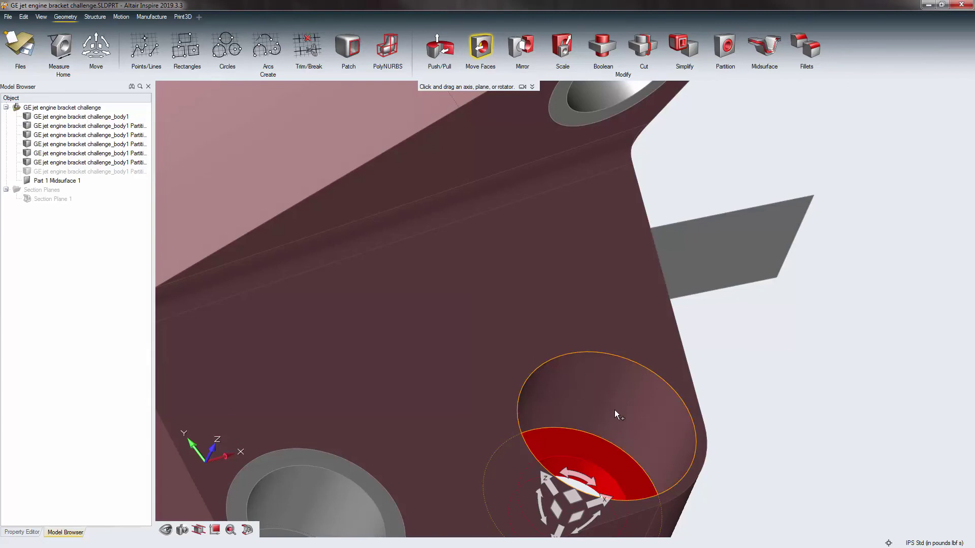
left_click(604, 382, "ctrl")
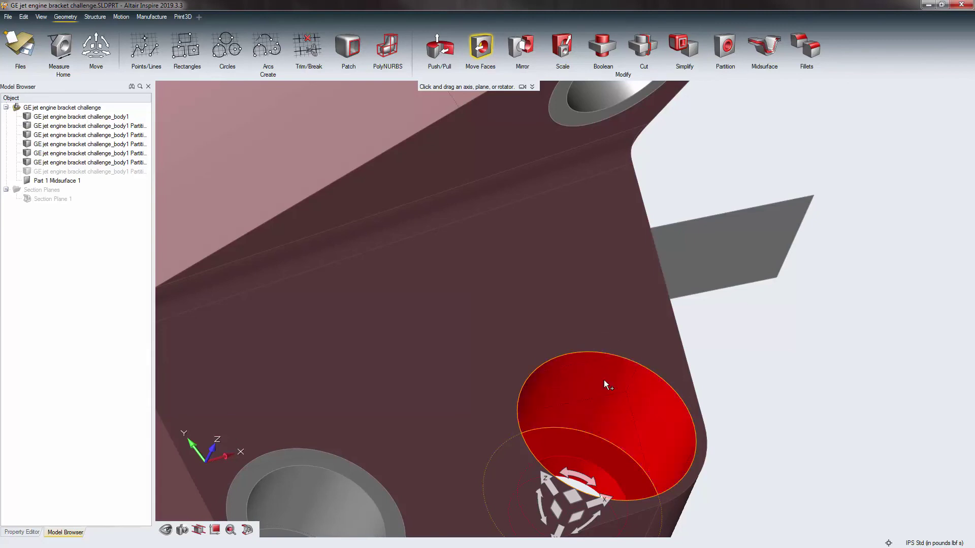
left_click_drag(546, 480, 527, 453)
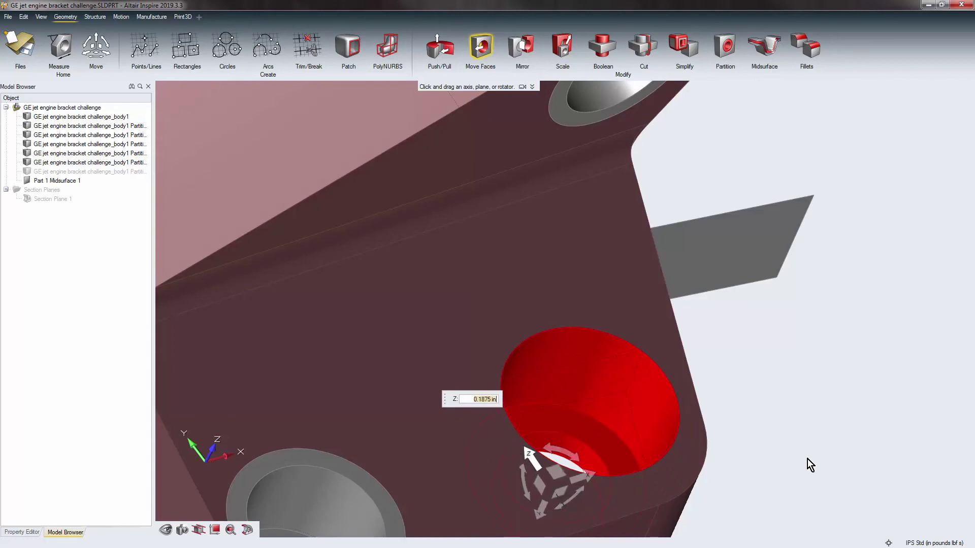
key("ctrl+z")
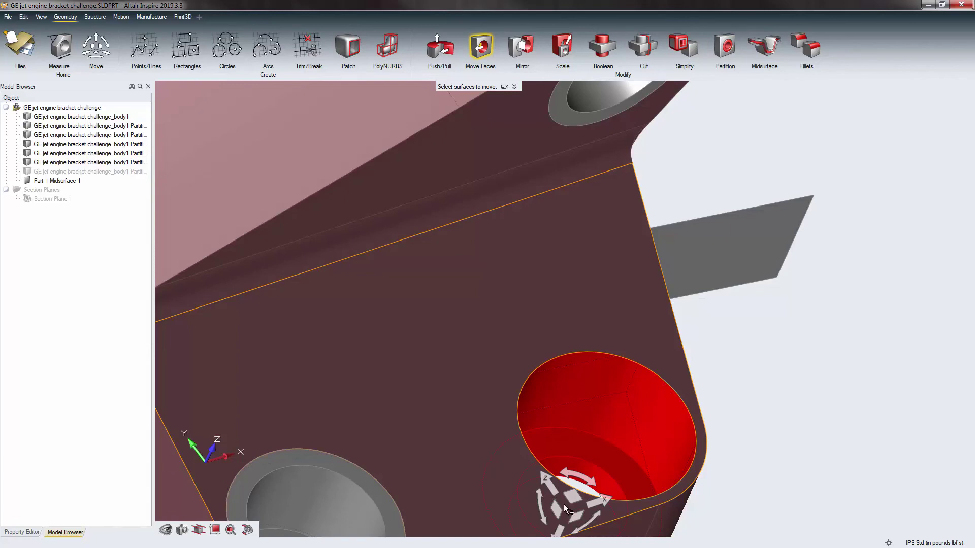
left_click_drag(567, 511, 497, 309)
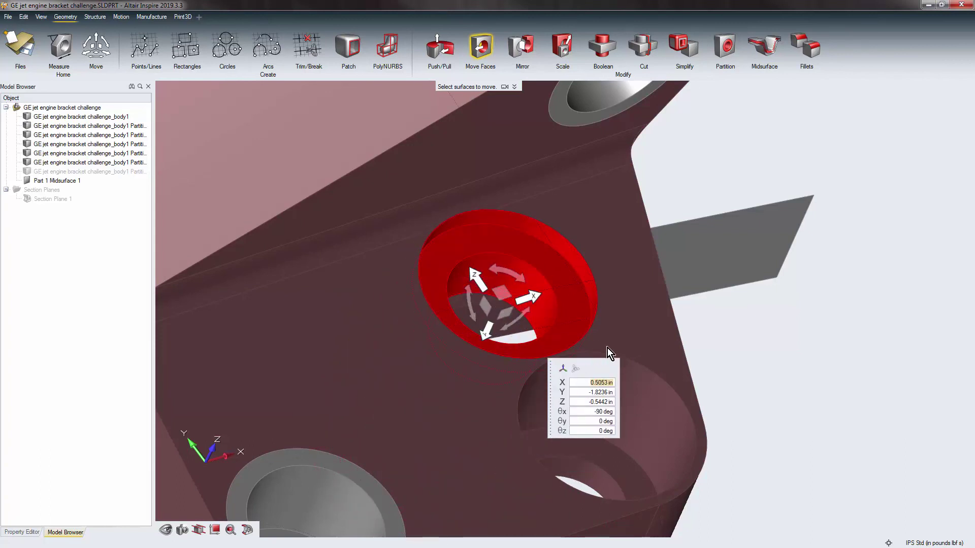
key("ctrl+z")
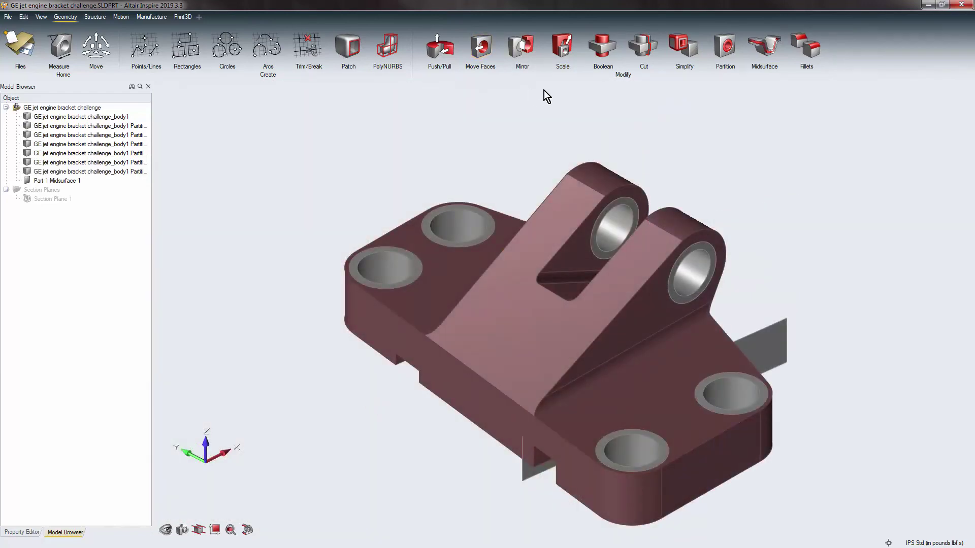
left_click(519, 48)
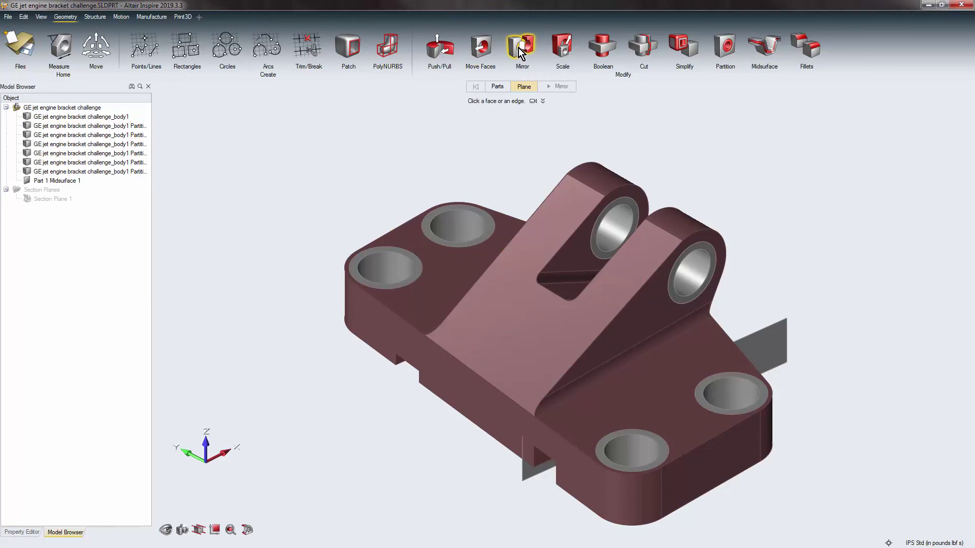
left_click(496, 87)
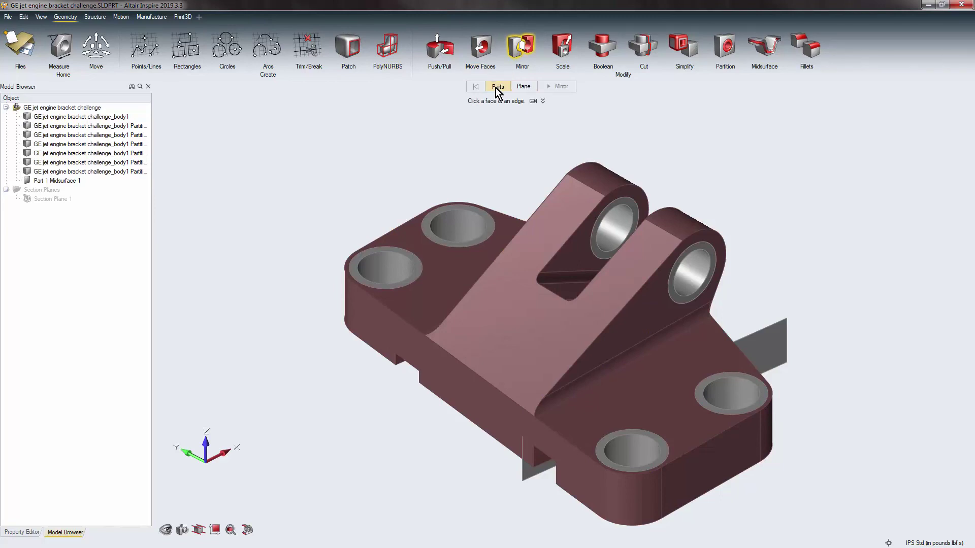
left_click(541, 279)
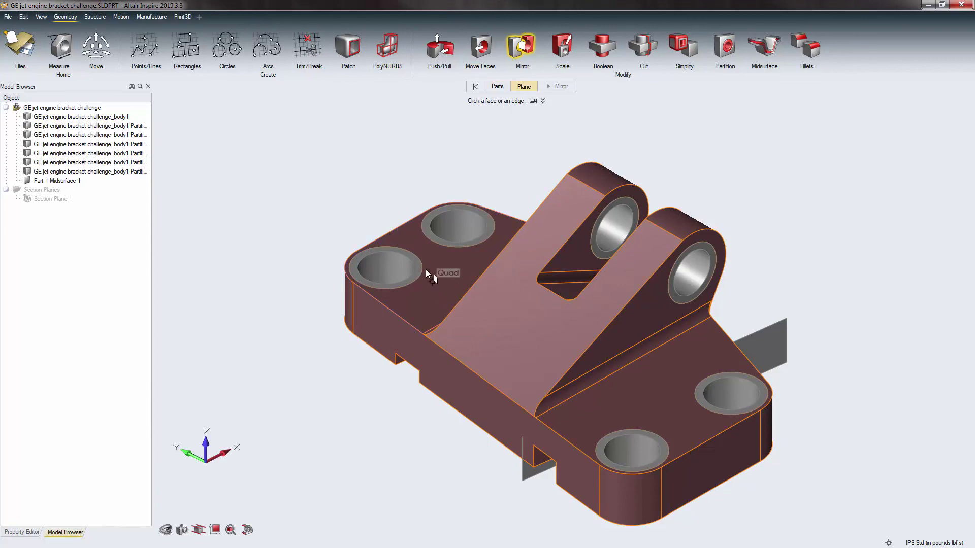
left_click(707, 463)
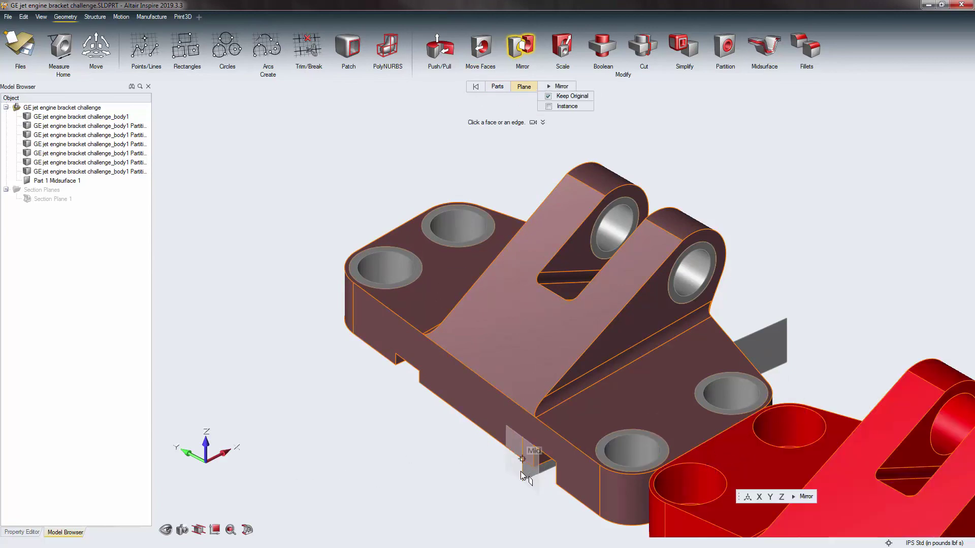
middle_click_drag(519, 472, 290, 308)
right_click_drag(466, 437, 566, 435)
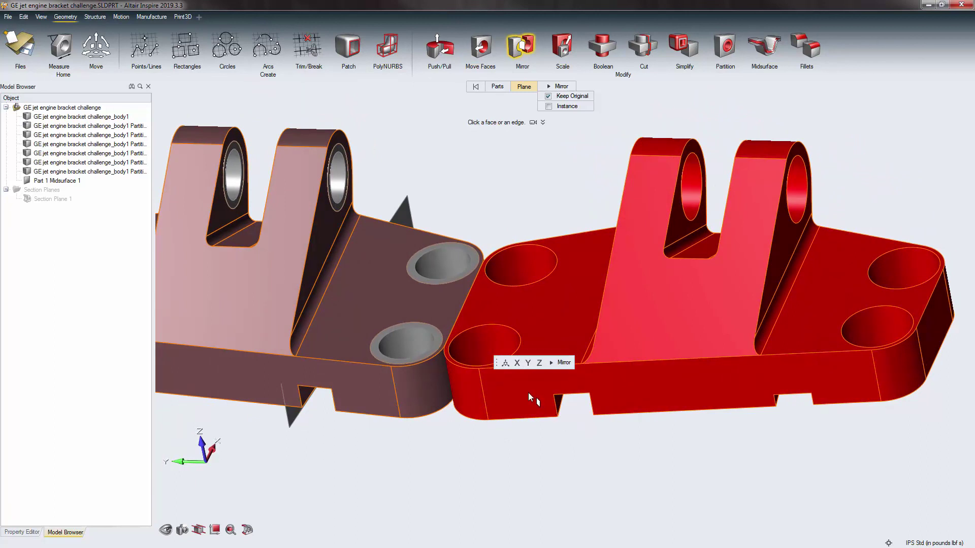
left_click(505, 363)
left_click_drag(509, 333, 584, 333)
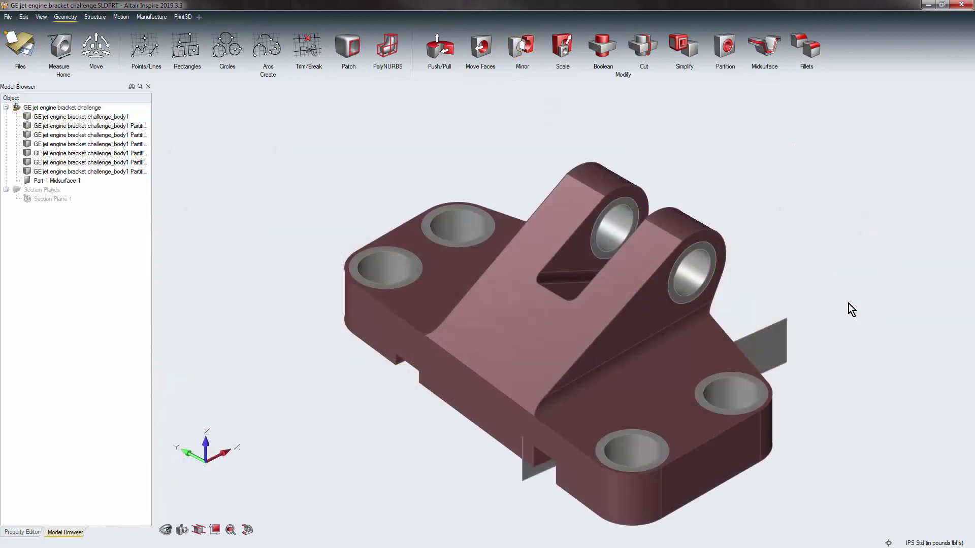
left_click(561, 53)
left_click(442, 284)
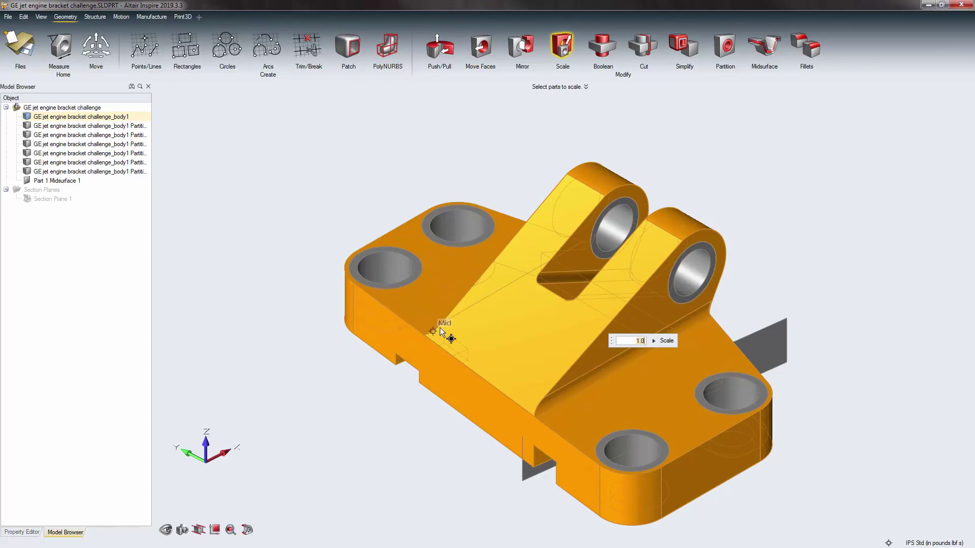
type("2.0")
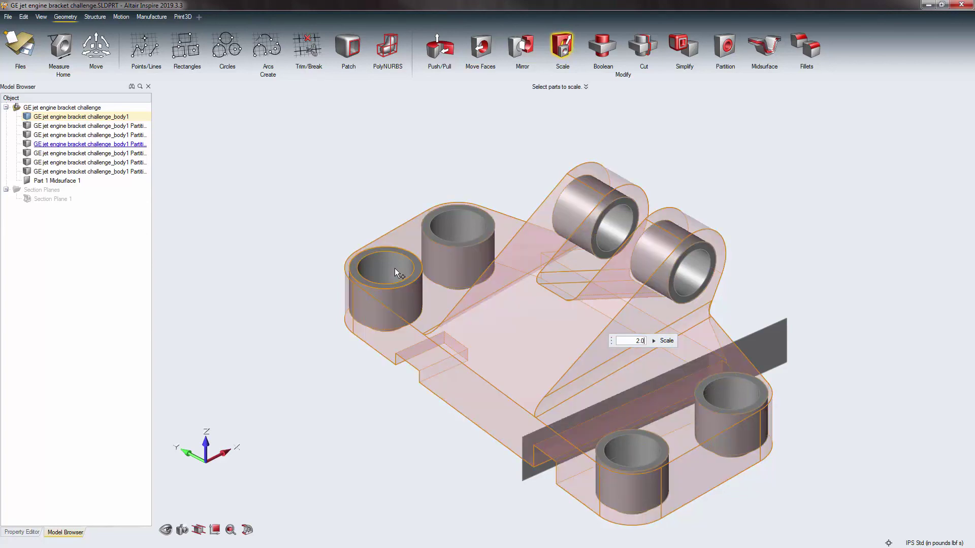
left_click(394, 268)
left_click(447, 235)
left_click(612, 231)
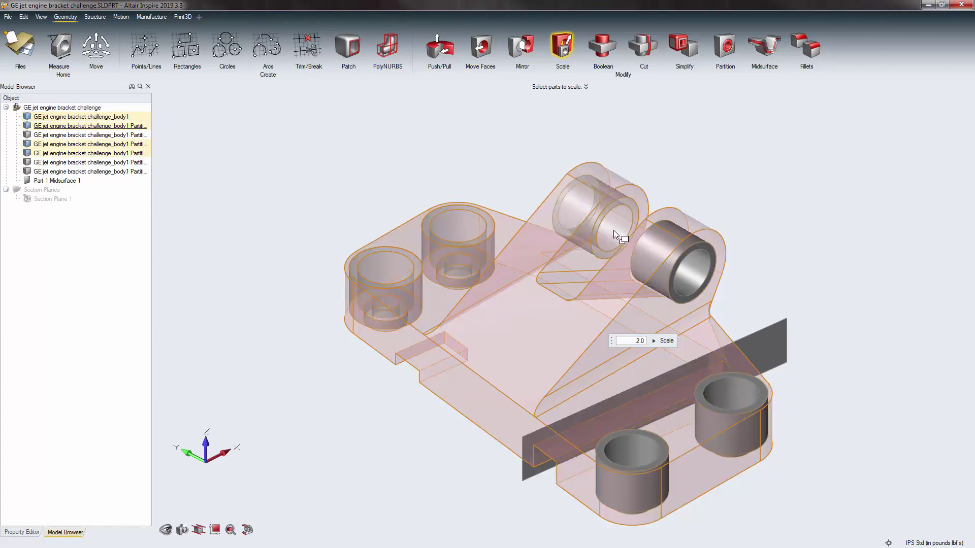
left_click(697, 275)
left_click(744, 394)
left_click(631, 457)
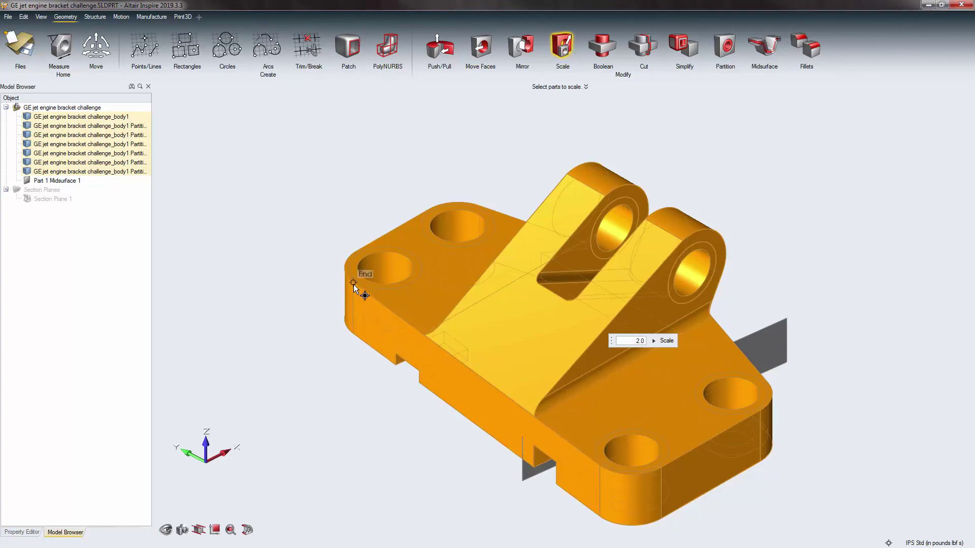
left_click(381, 276)
left_click(468, 300)
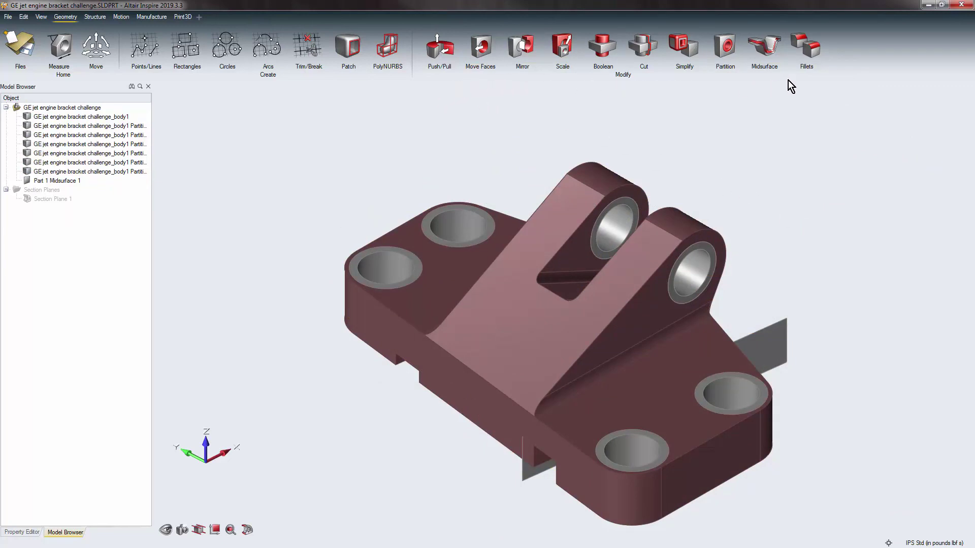
Hide the rear left hole's partition.
left_click(458, 224)
right_click(458, 224)
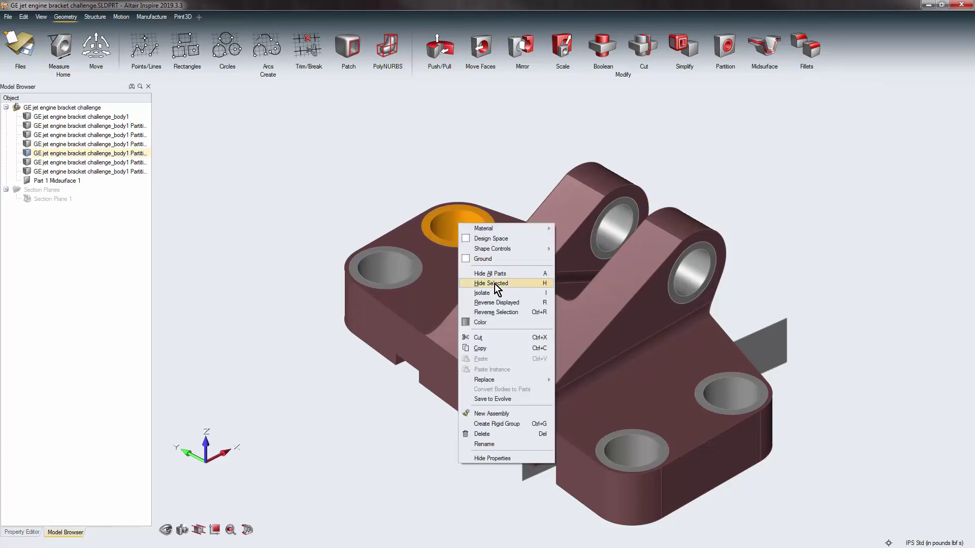
left_click(495, 284)
scroll(486, 243, "up", 6)
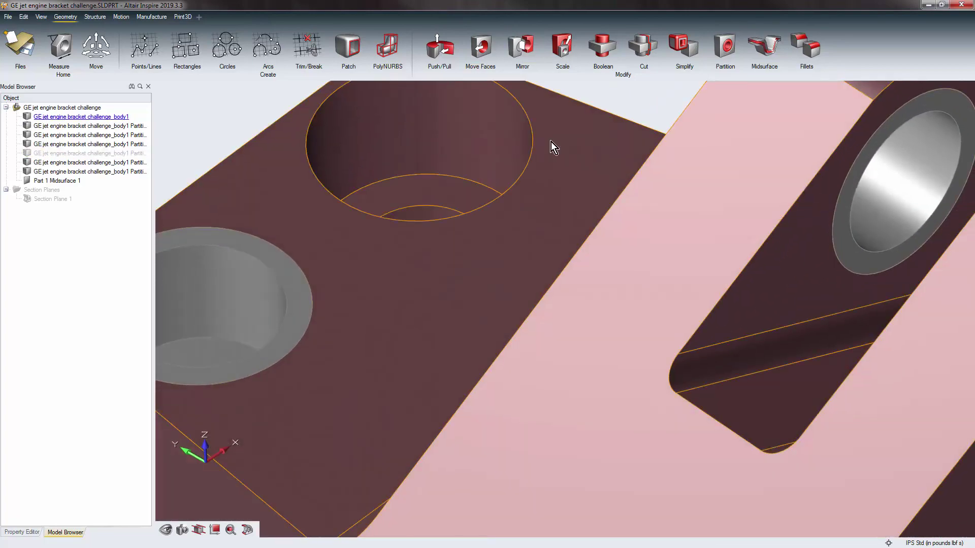
Preview a 0.118 in fillet on that hole's circular edges.
left_click(813, 47)
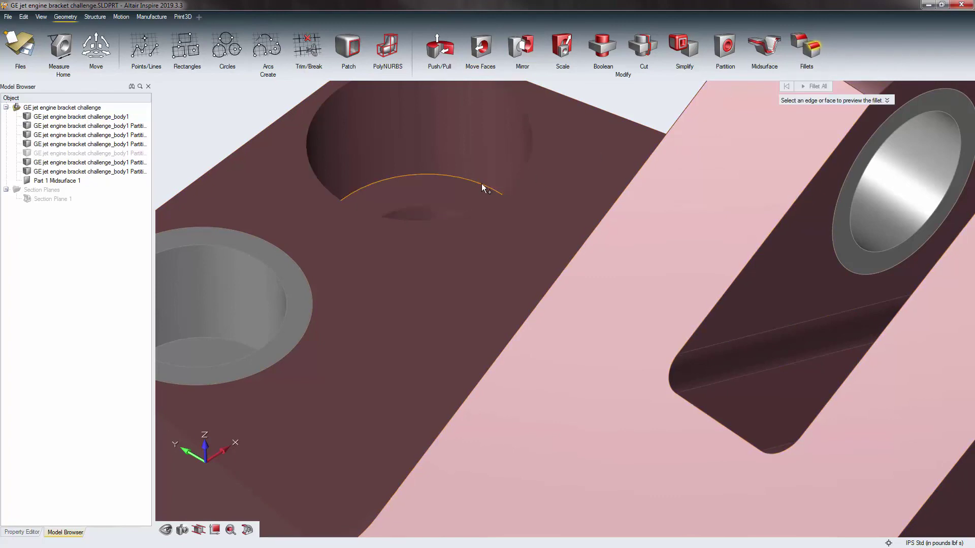
left_click(482, 186)
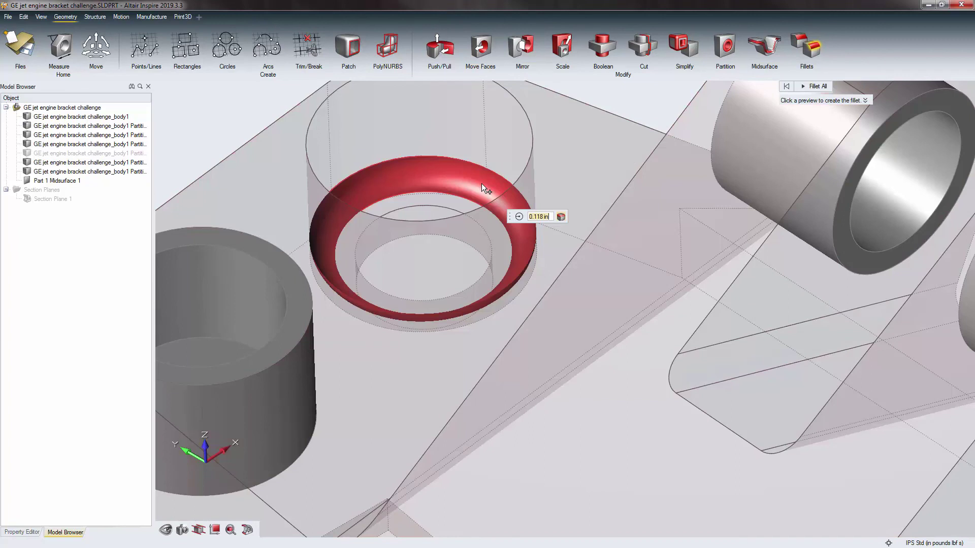
left_click(529, 121)
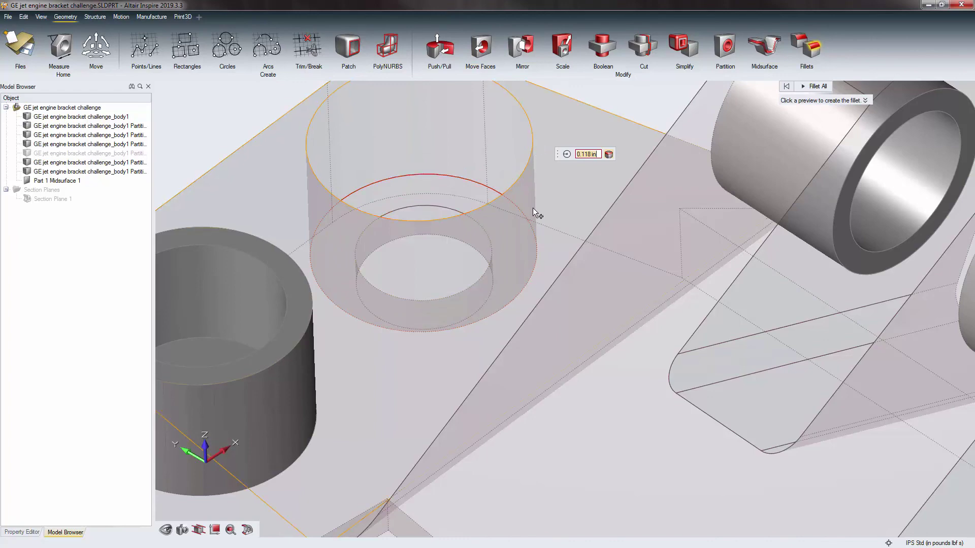
scroll(532, 211, "down", 3)
scroll(513, 94, "up", 2)
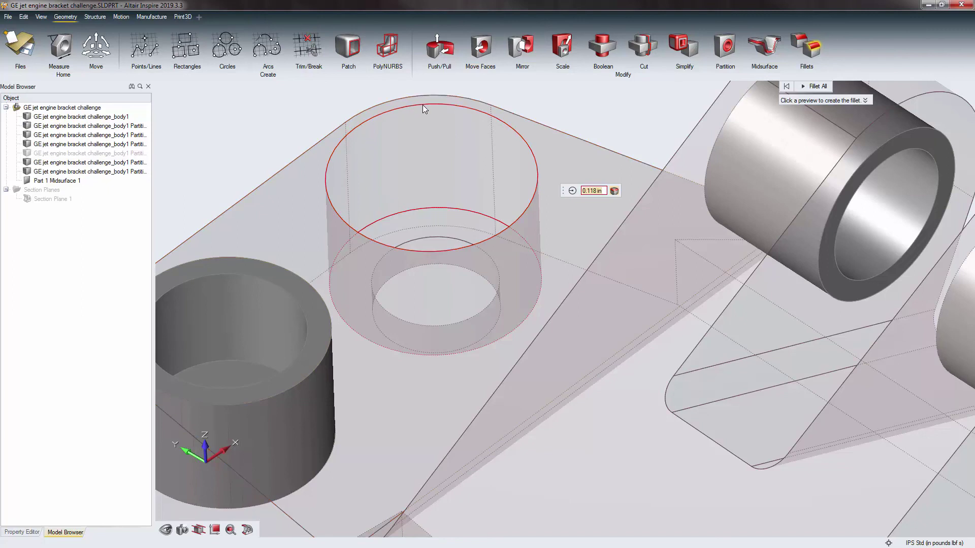
left_click(461, 109)
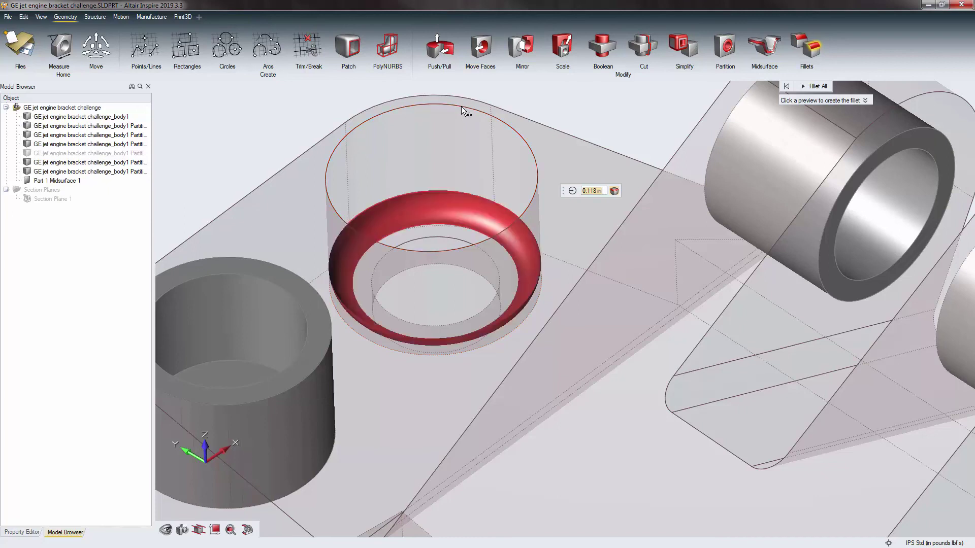